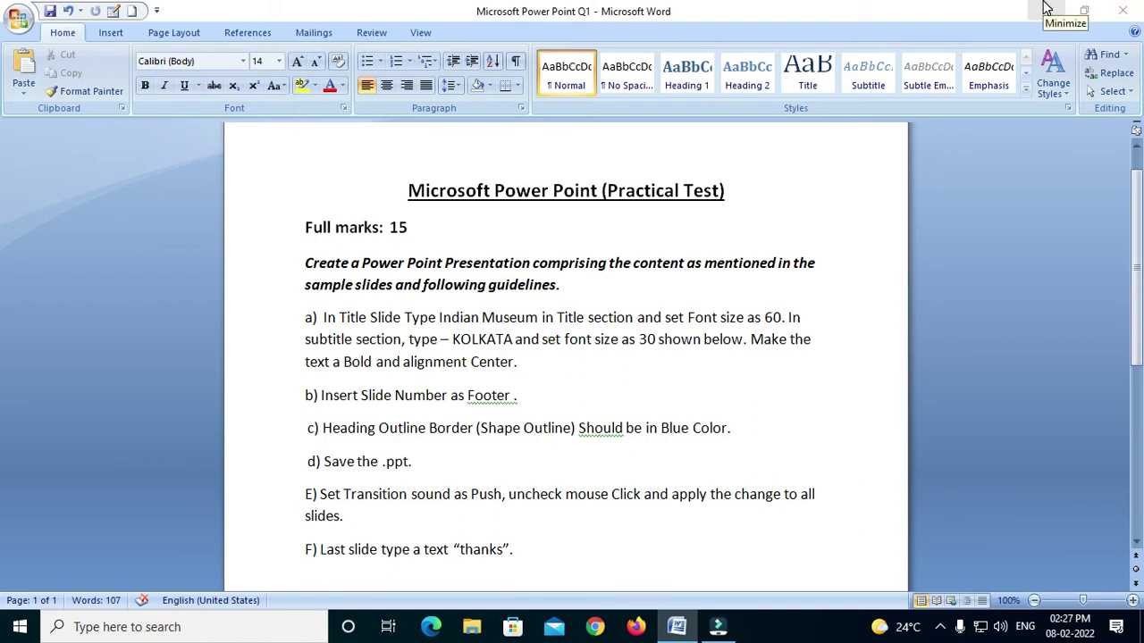
Step: Minimize the Word instructions document to reveal the desktop
left_click(1047, 9)
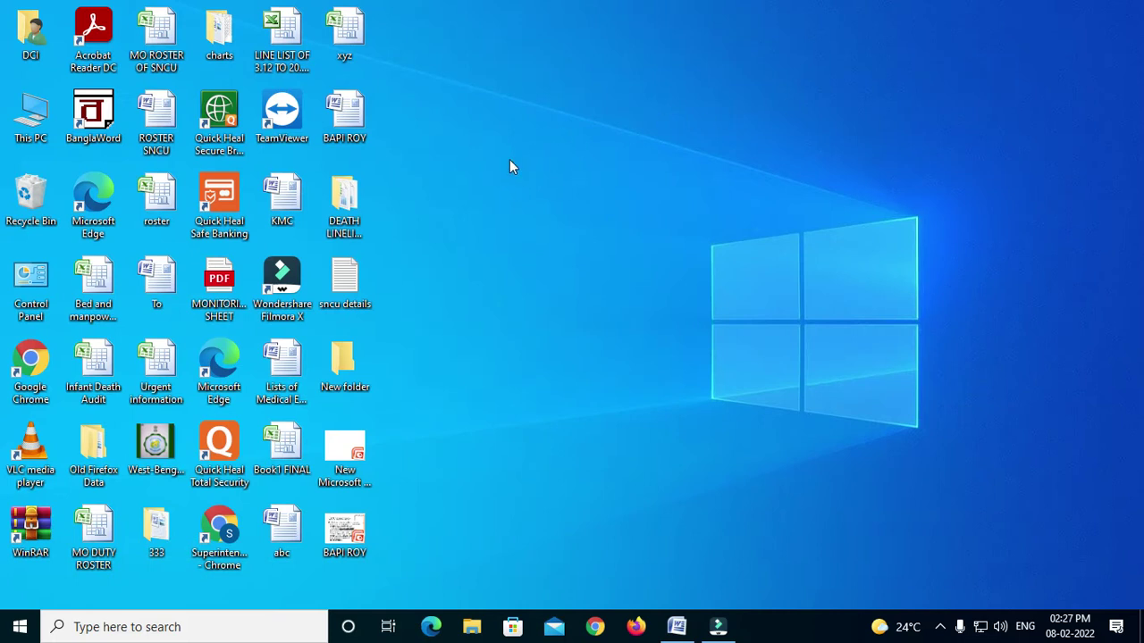
Step: Create a new PowerPoint presentation file on the desktop and name it 'lcc'
right_click(504, 136)
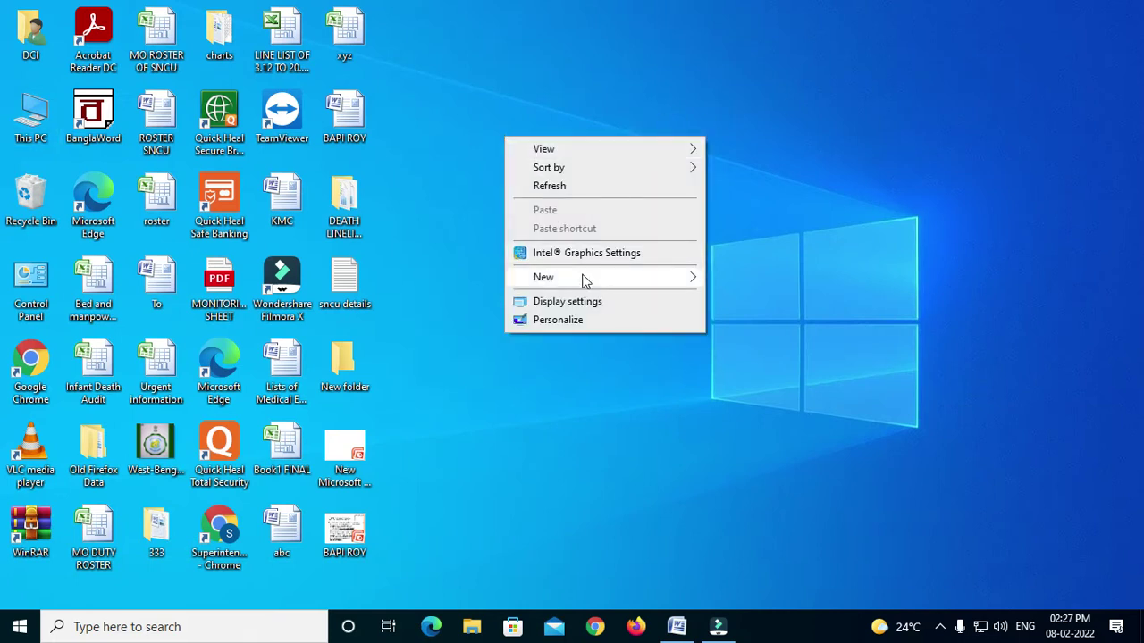
mouse_move(625, 281)
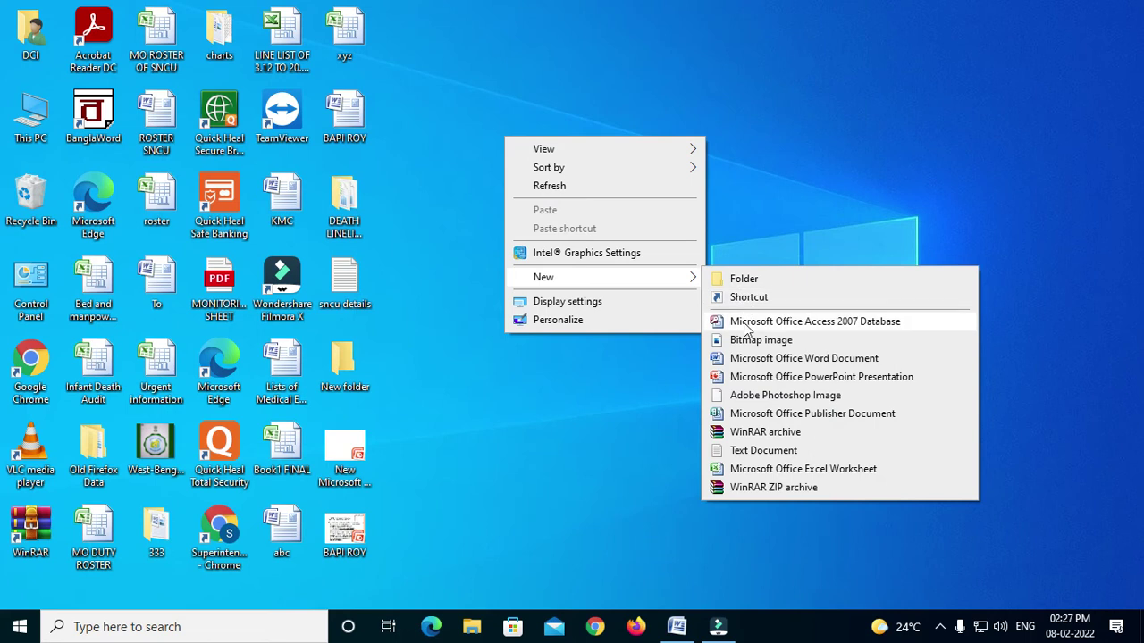
left_click(807, 377)
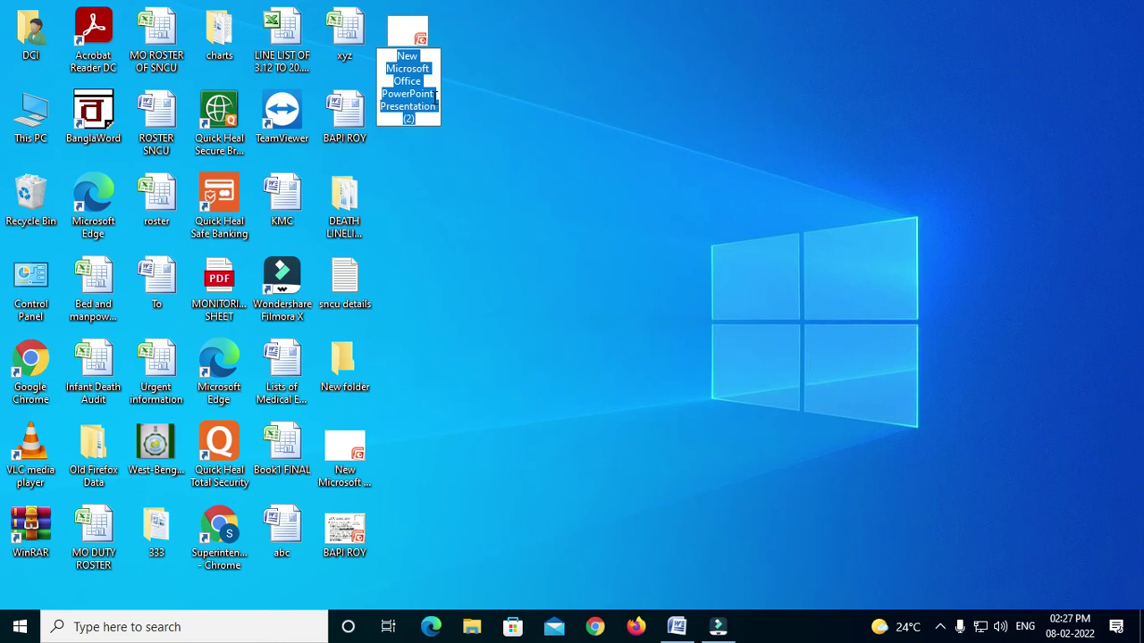
type("bapi roy")
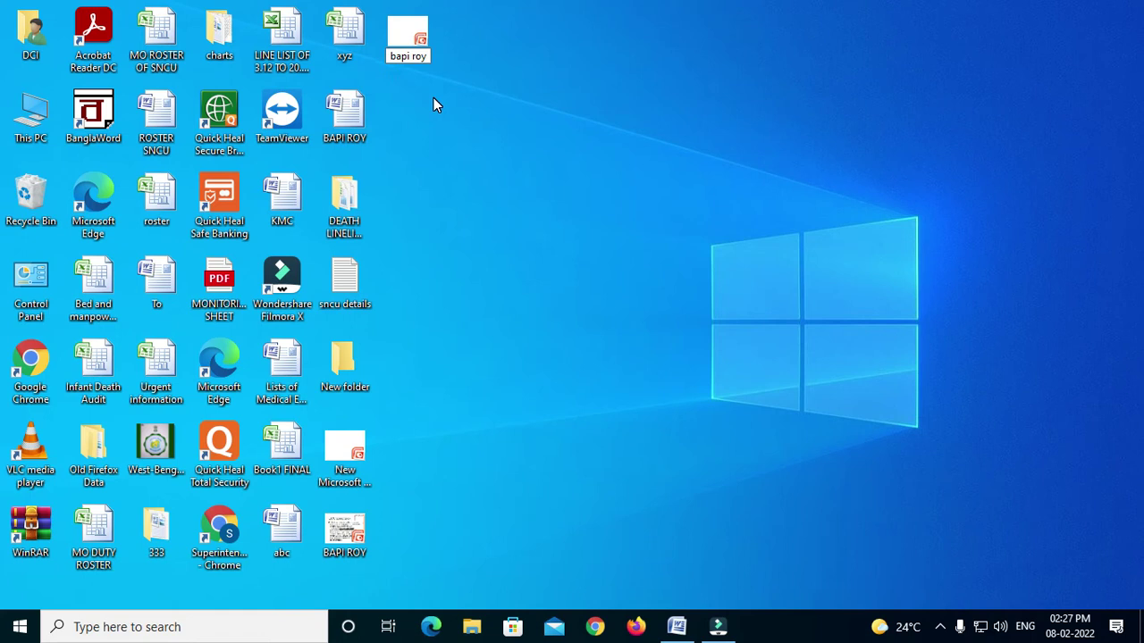
key("Return")
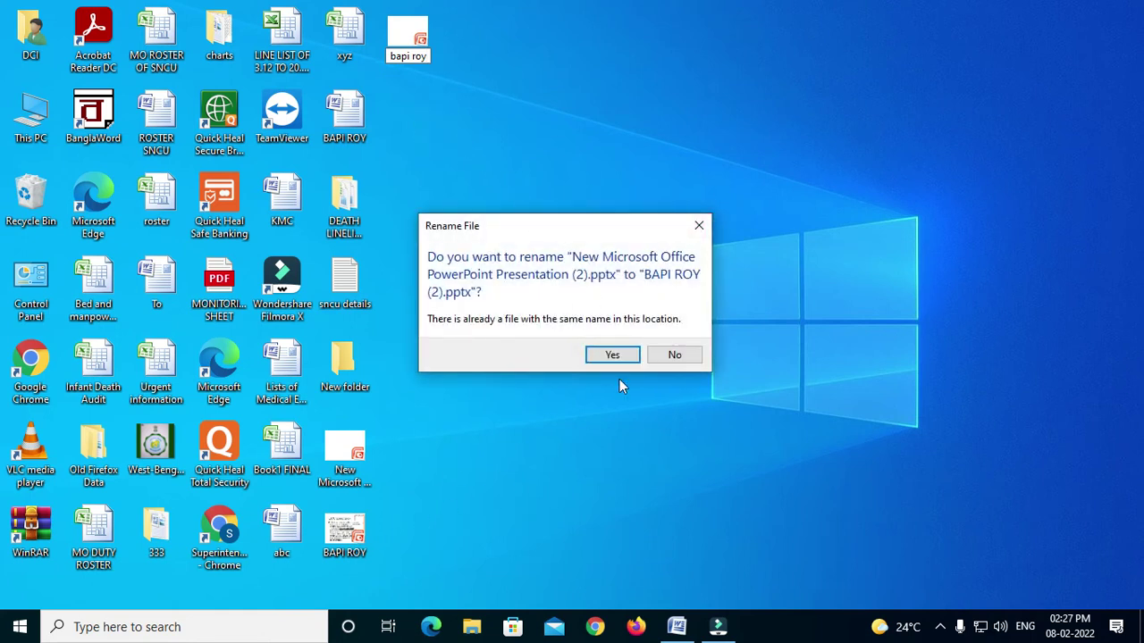
left_click(699, 225)
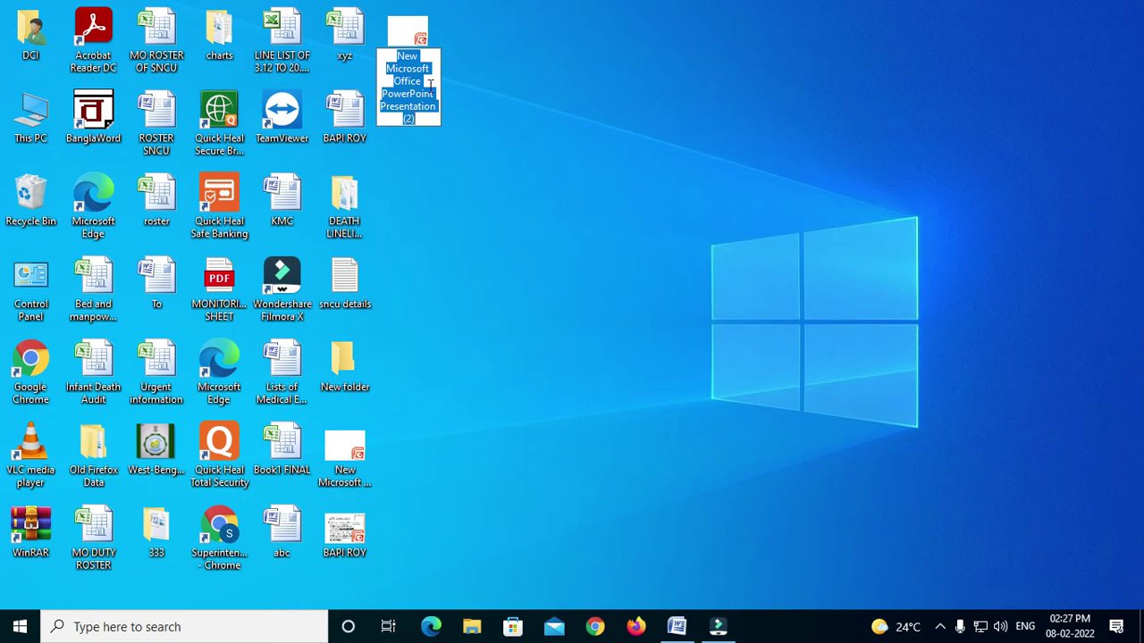
type("lcc")
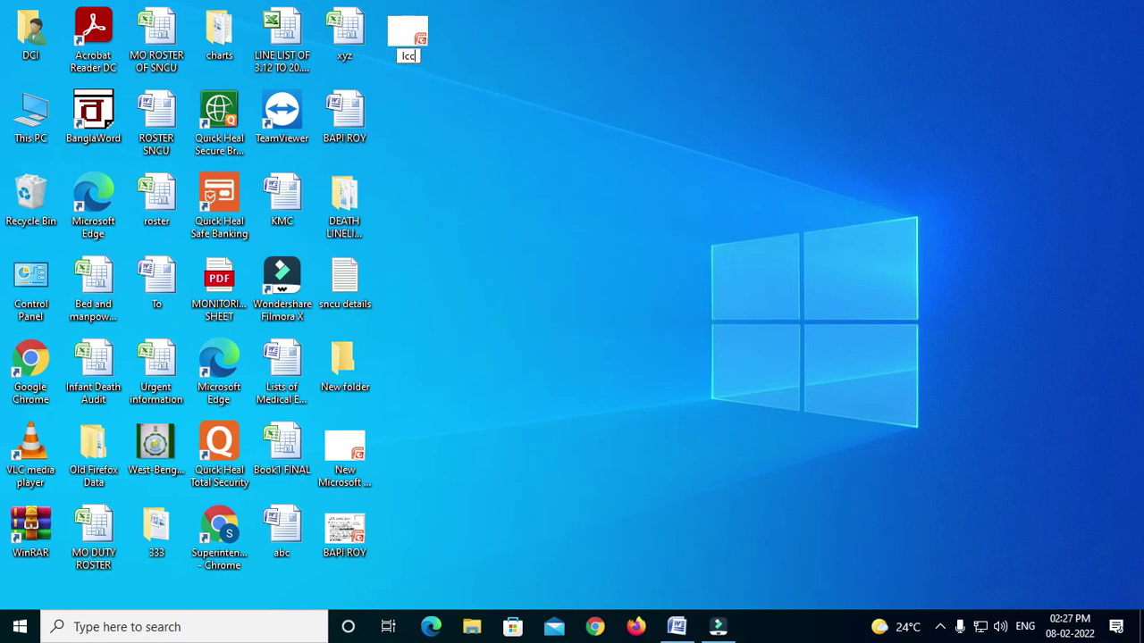
key("Return")
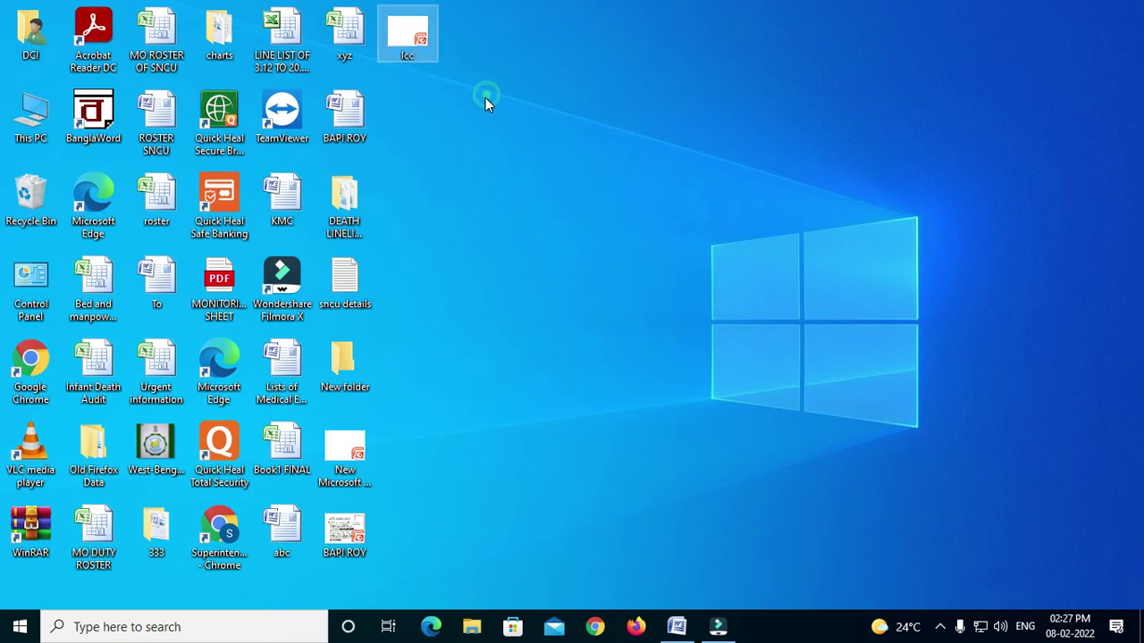
Step: Open lcc, hide the Slides pane, and add a first slide with the Title Slide layout
double_click(420, 52)
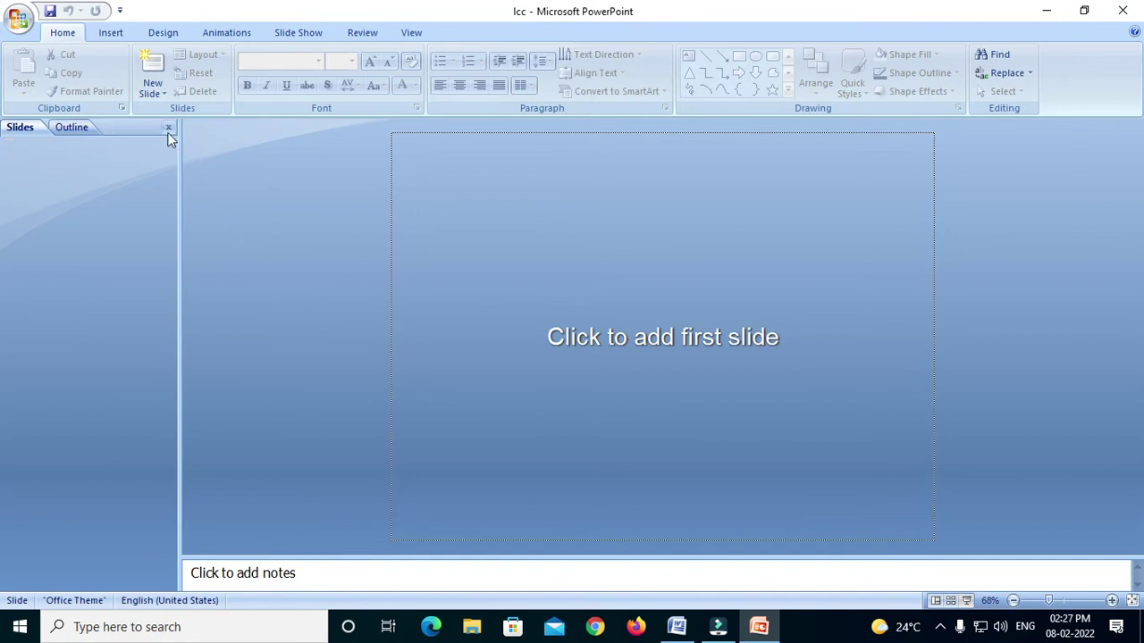
left_click(168, 130)
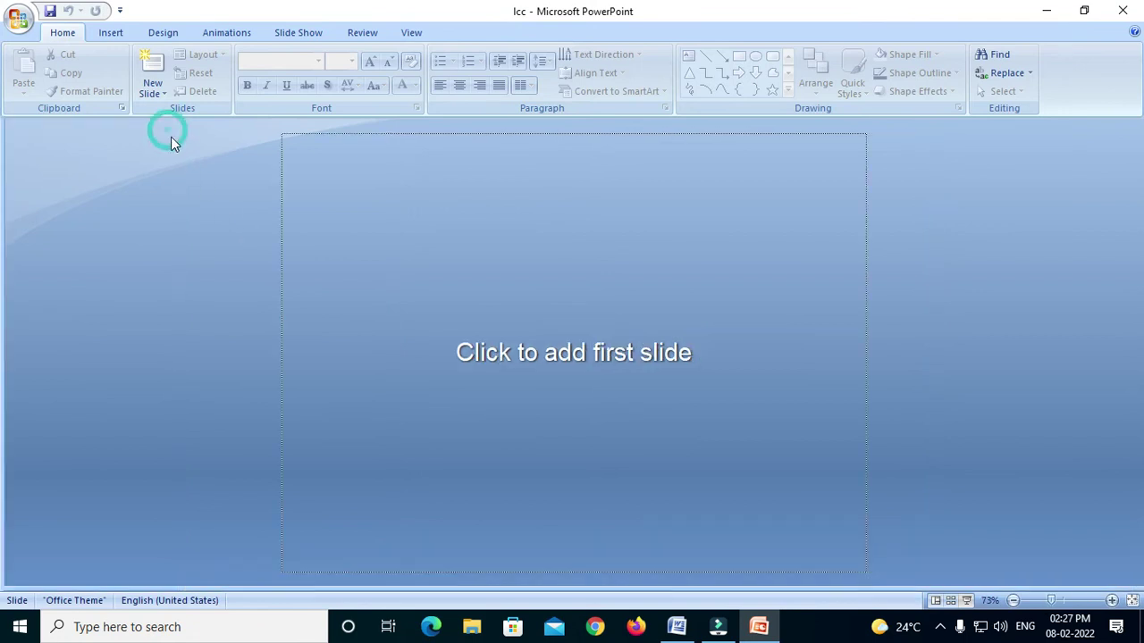
left_click(697, 627)
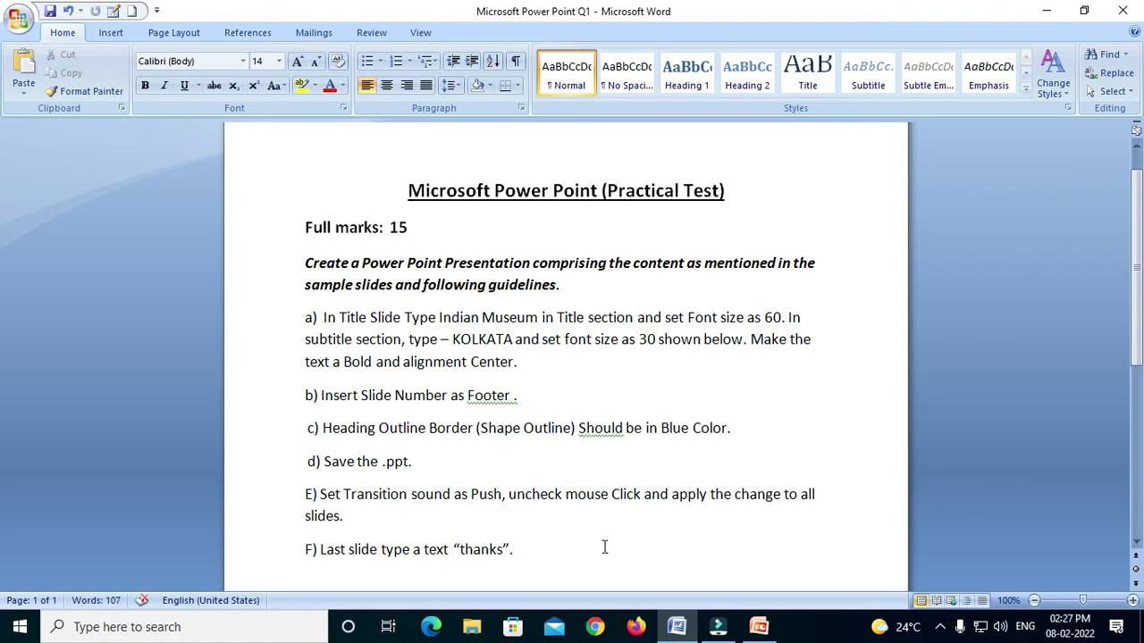
left_click(758, 626)
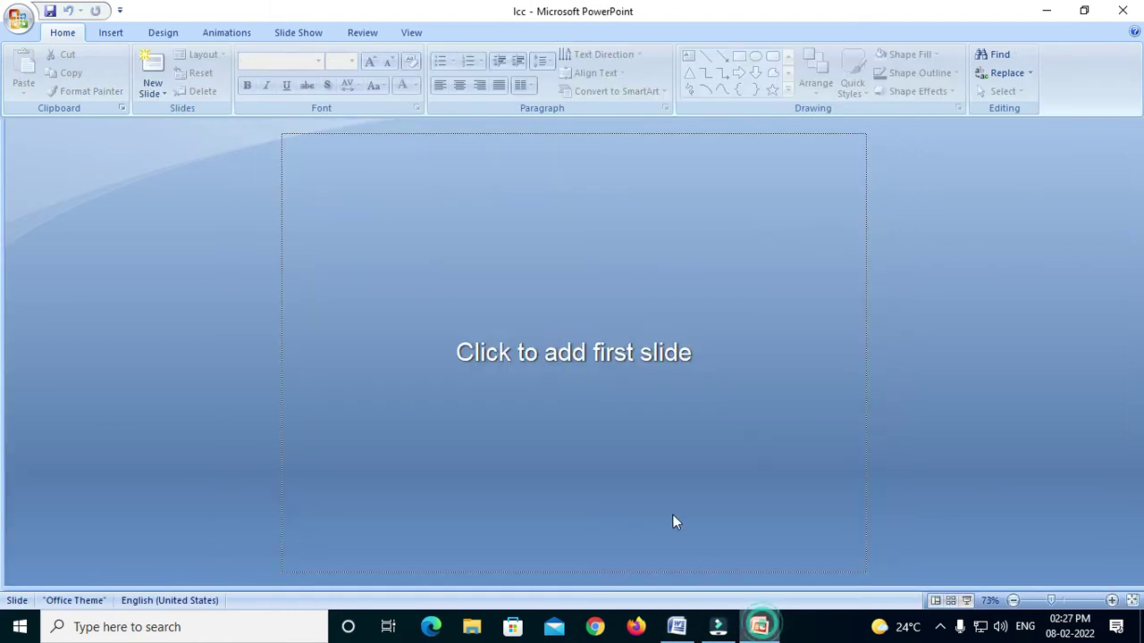
left_click(164, 93)
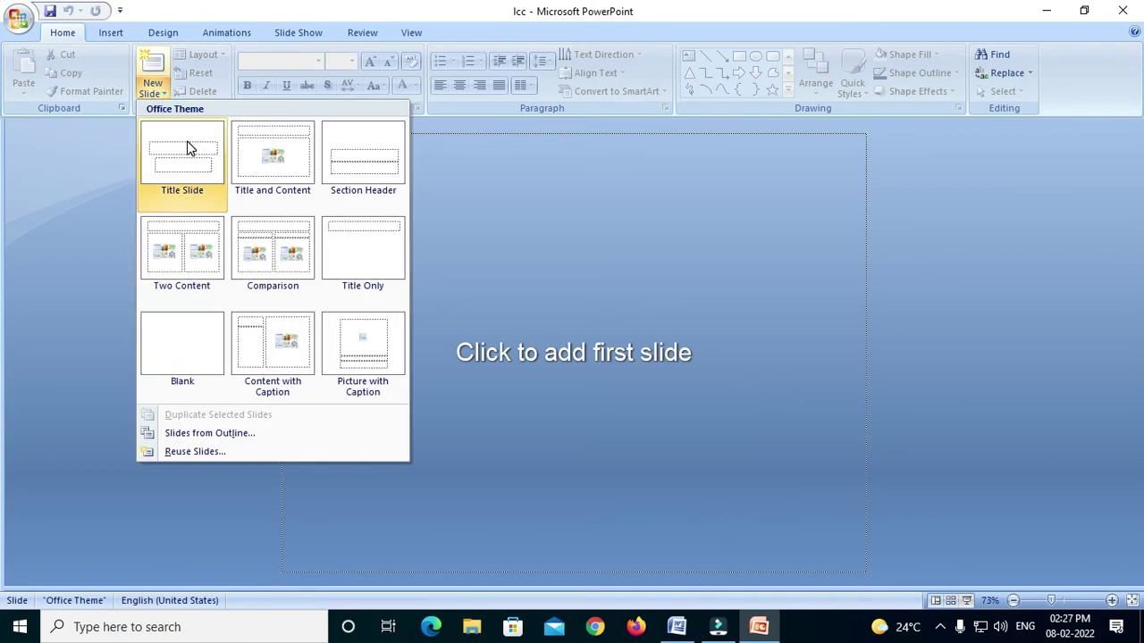
left_click(188, 164)
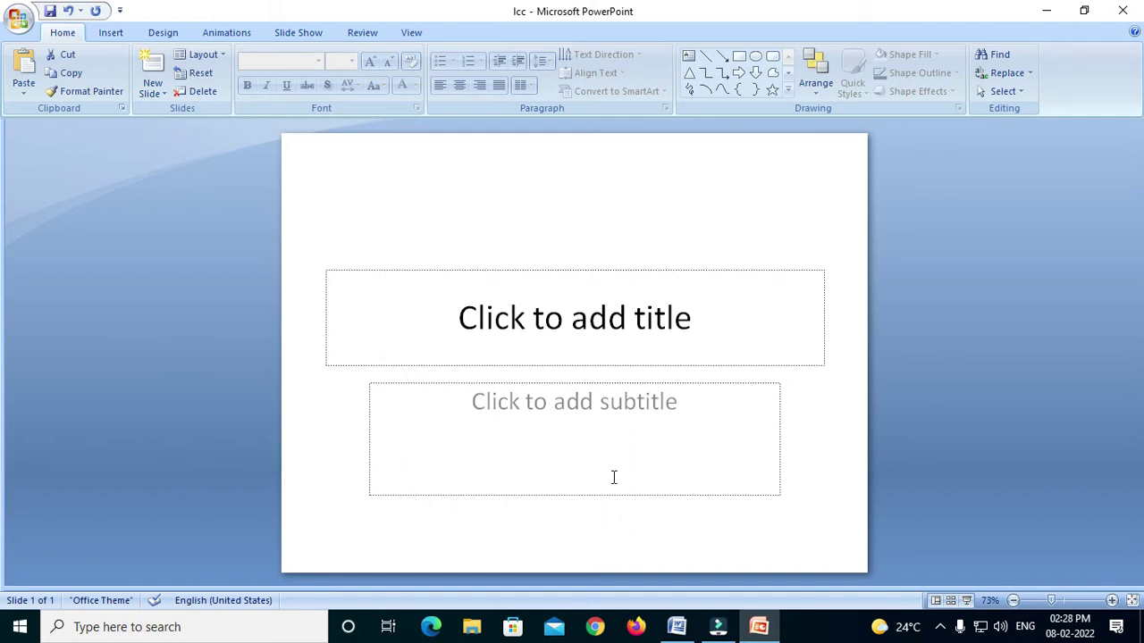
Step: Copy 'Indian Museum' from the Word instructions and paste it into the slide title
left_click(677, 627)
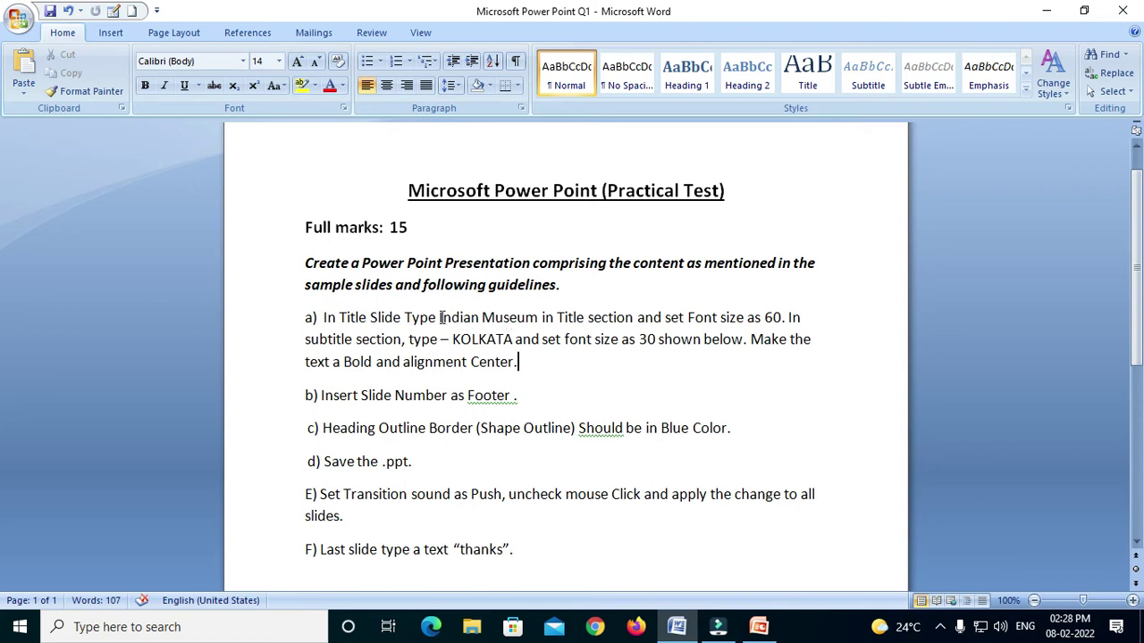
mouse_move(437, 317)
left_mouse_down()
mouse_move(541, 318)
mouse_move(439, 319)
left_mouse_up()
left_click(537, 317)
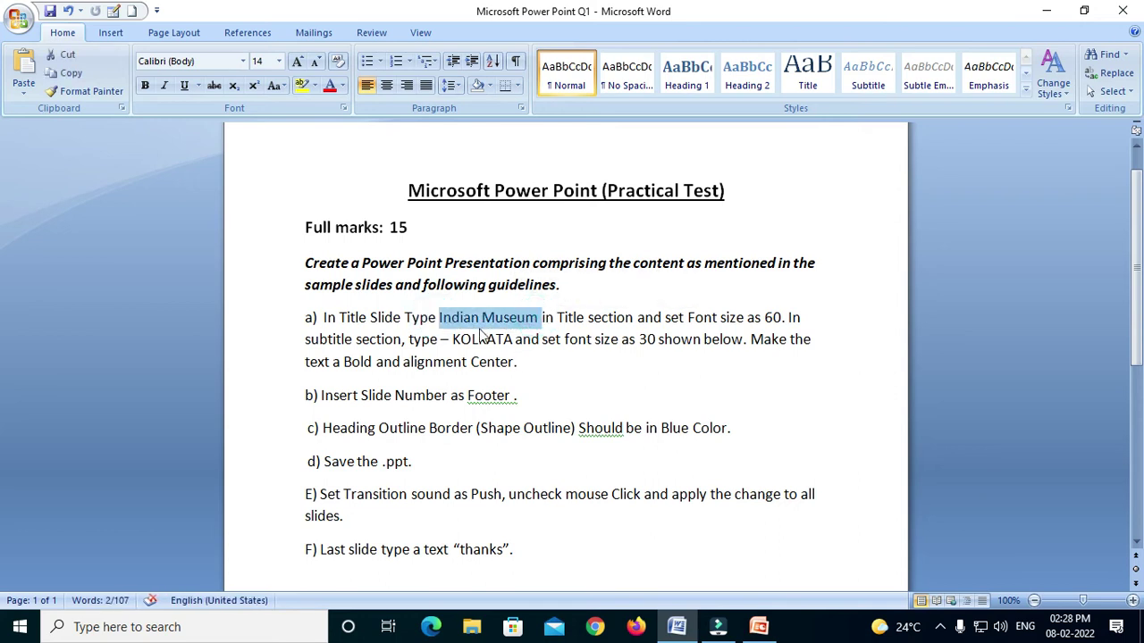
right_click(494, 322)
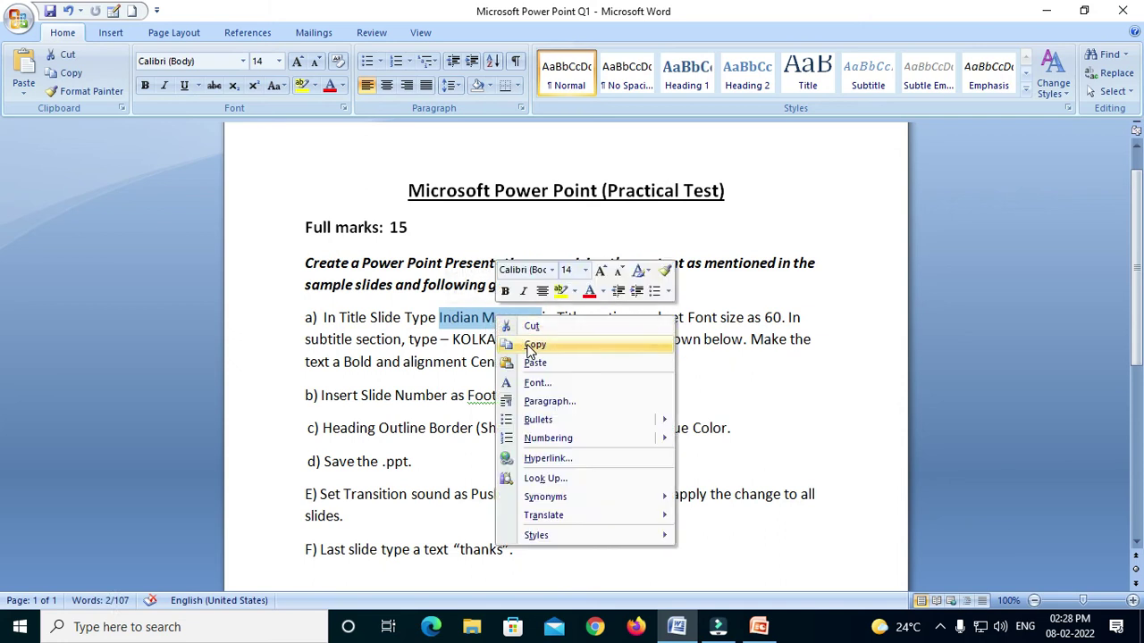
left_click(527, 346)
left_click(759, 627)
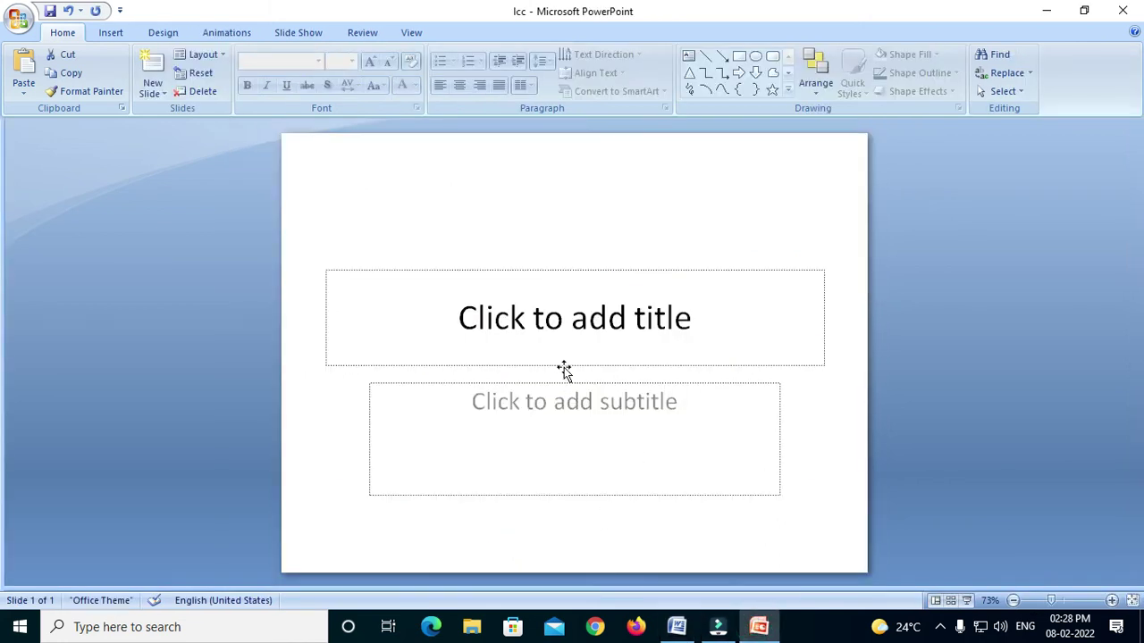
left_click(556, 329)
right_click(553, 318)
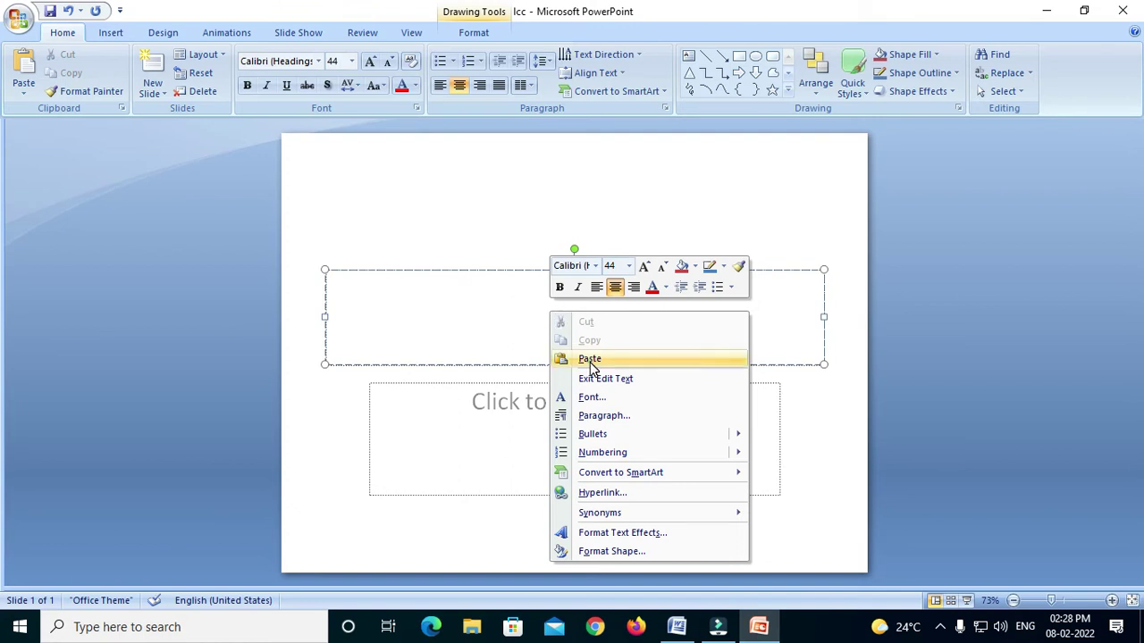
left_click(585, 358)
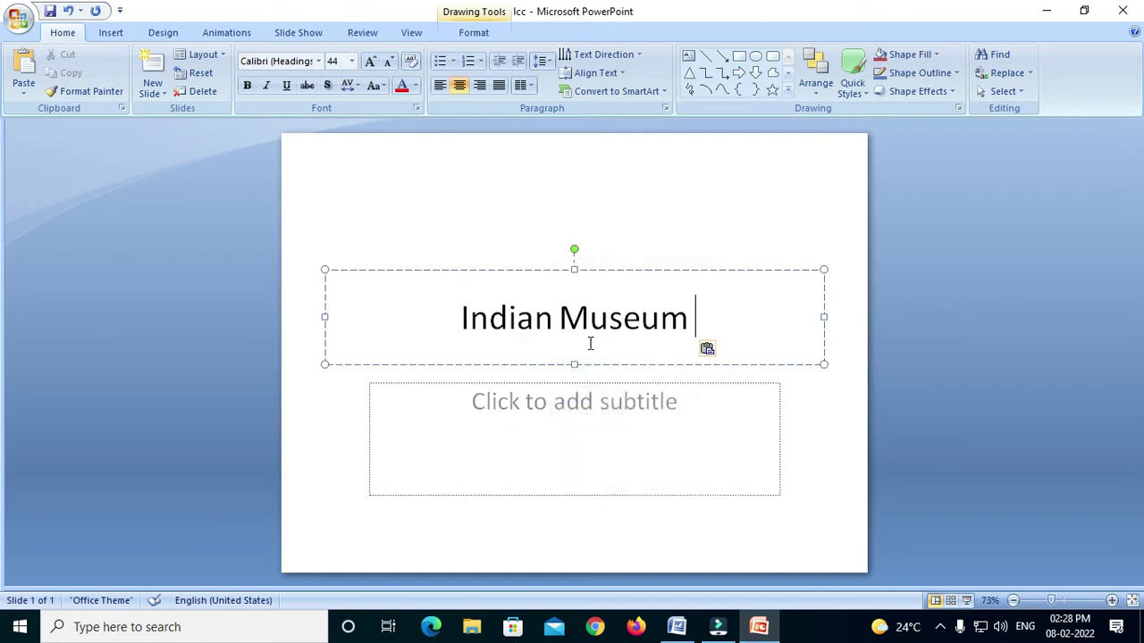
Step: Copy 'KOLKATA' from the Word instructions and paste it into the subtitle placeholder
left_click(676, 619)
left_click_drag(514, 340, 454, 339)
right_click(483, 346)
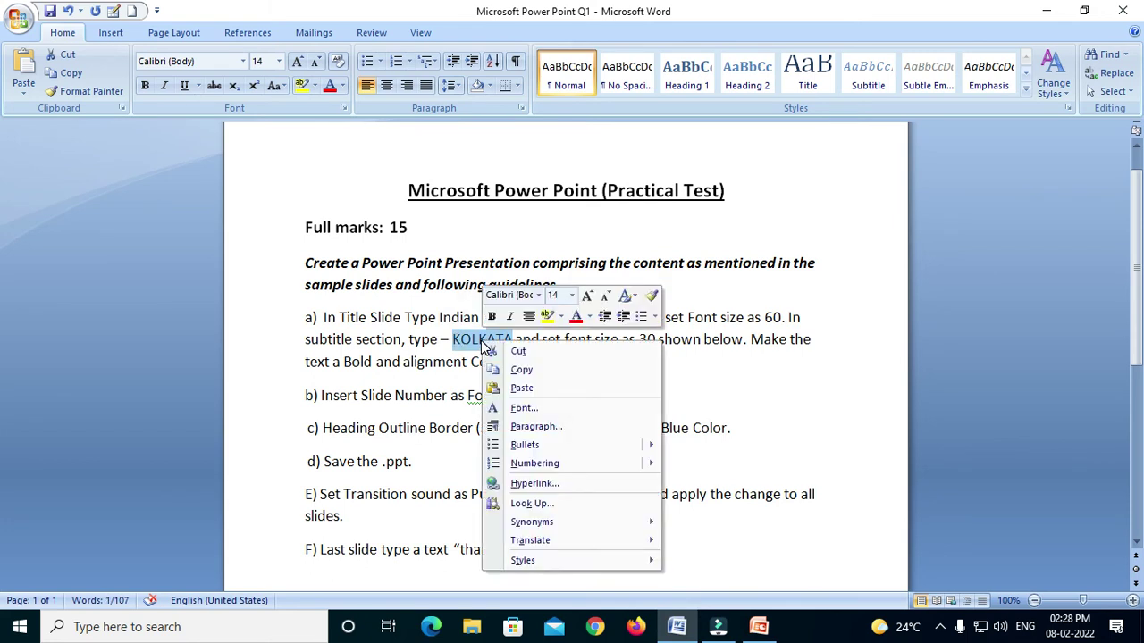
left_click(522, 370)
left_click(758, 627)
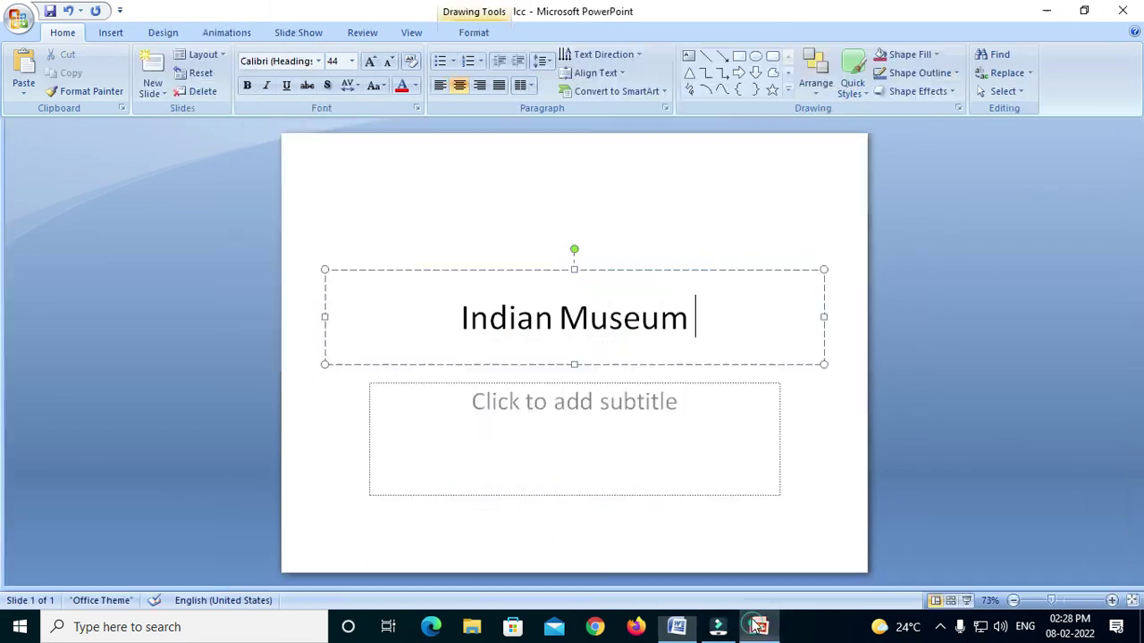
left_click(558, 403)
right_click(556, 405)
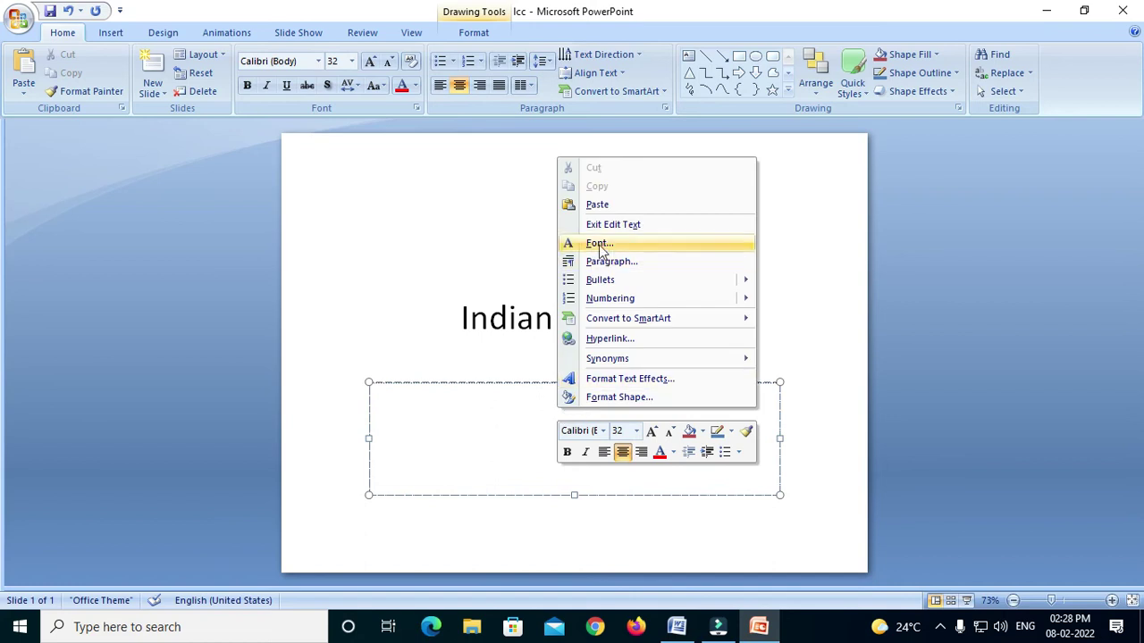
left_click(602, 206)
left_click(684, 340)
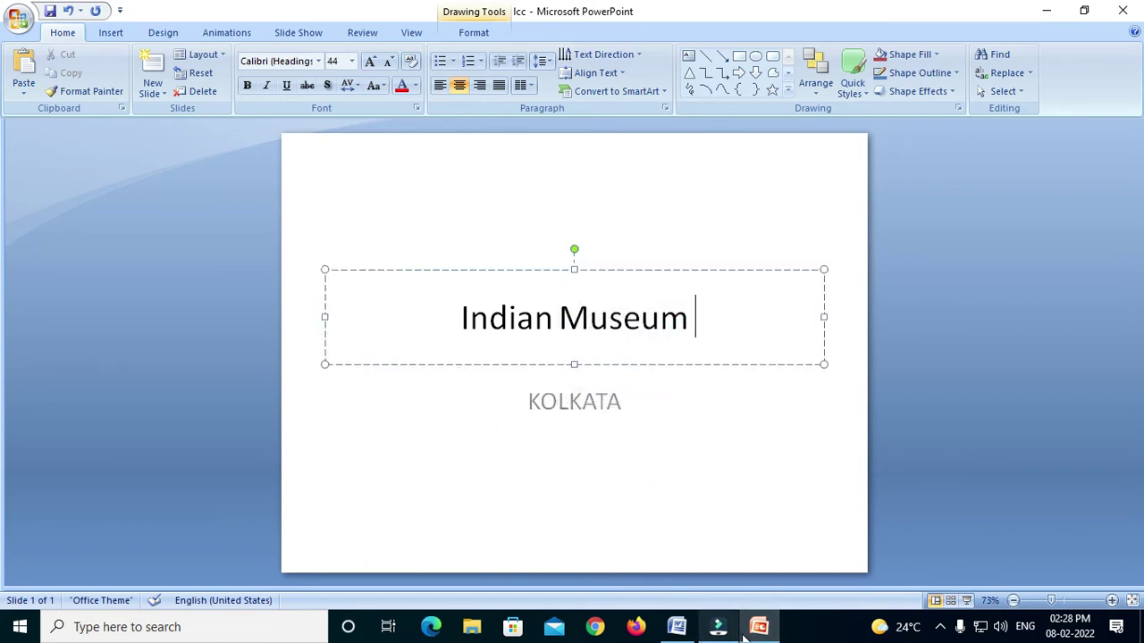
left_click(677, 627)
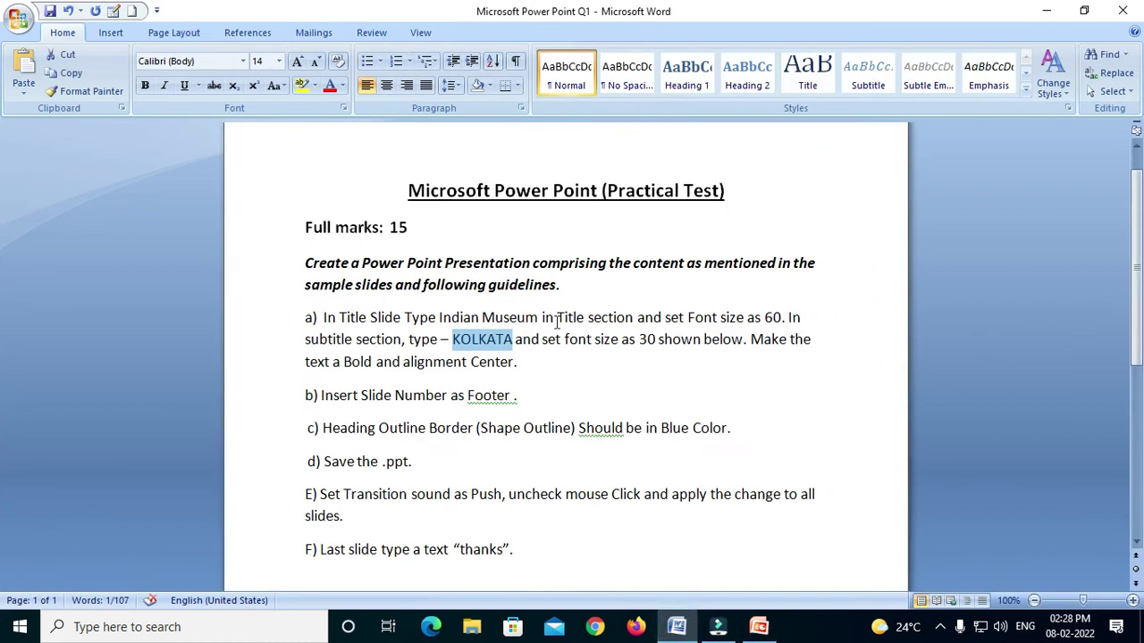
Step: Change the 'Indian Museum' title font size from 44 to 60 pt
left_click(757, 627)
left_click_drag(697, 317, 459, 303)
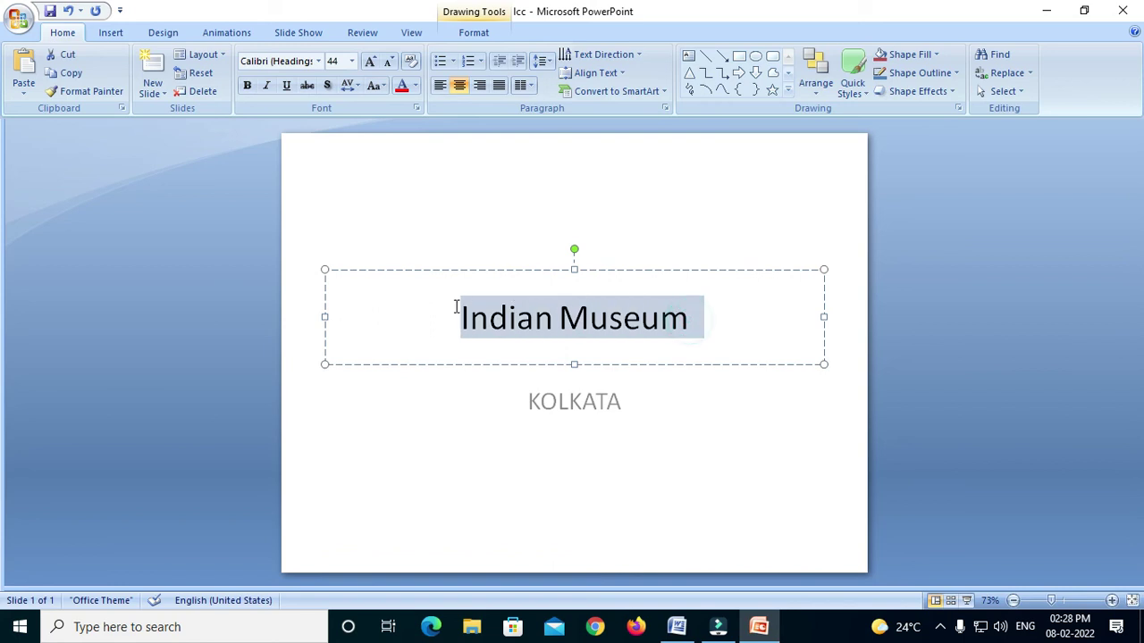
left_click(335, 62)
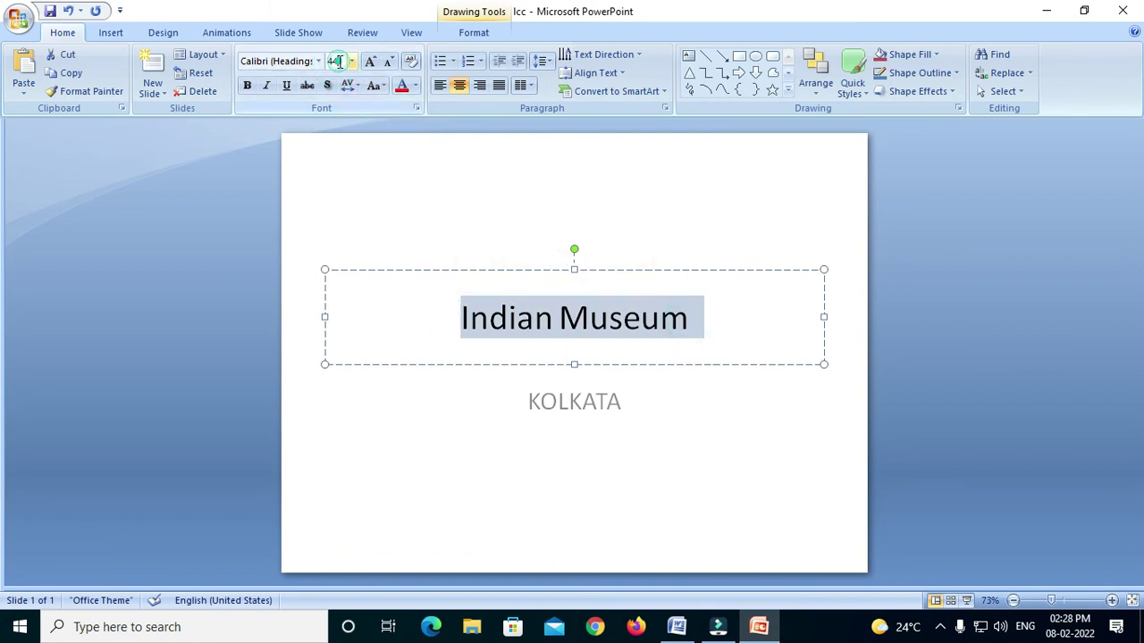
type("4")
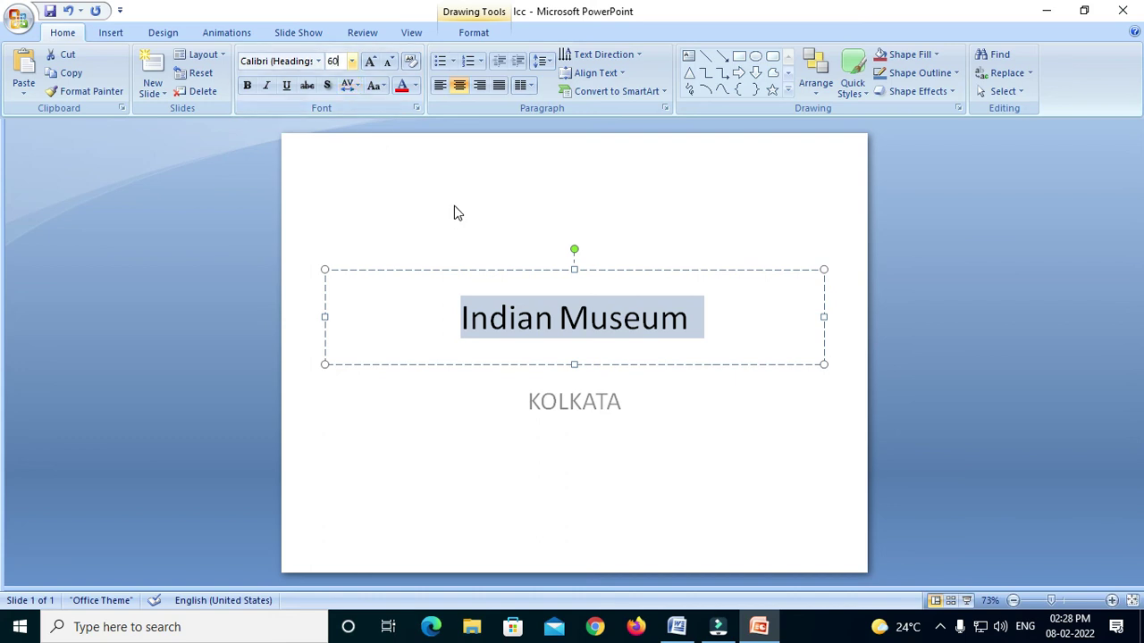
key("Return")
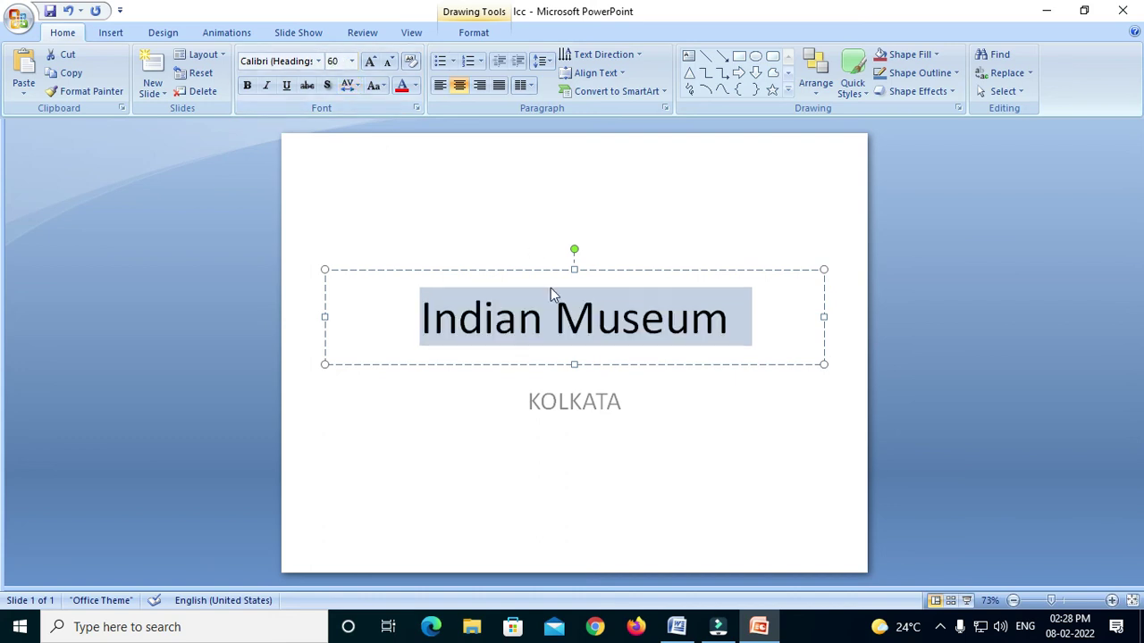
left_click(676, 626)
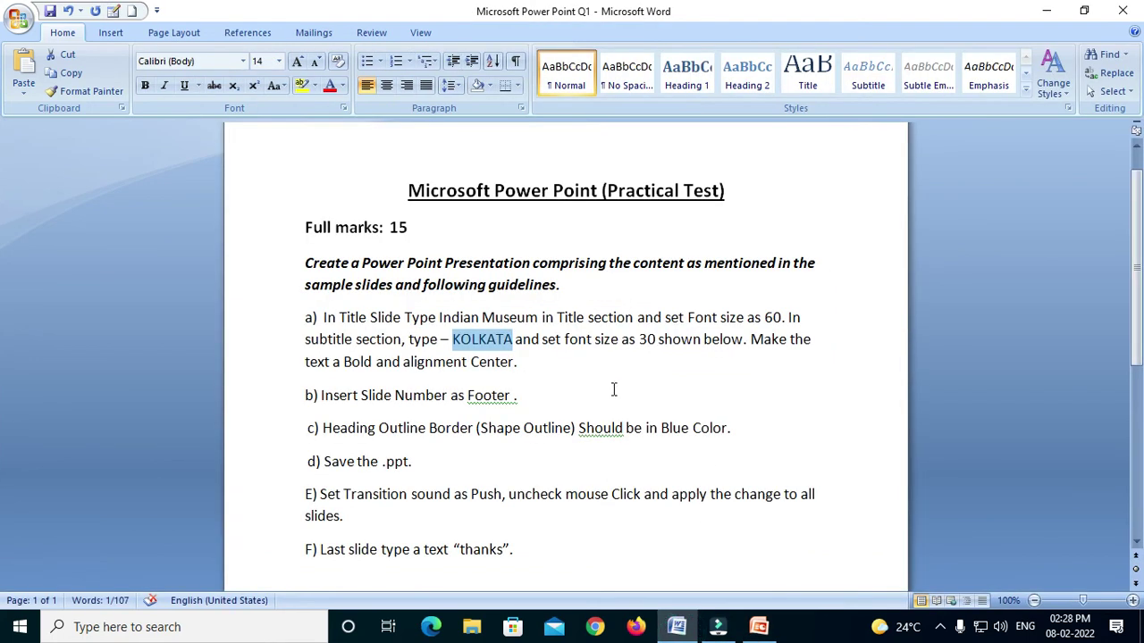
Step: Select the 'KOLKATA' subtitle text and set its font size to 30 pt
left_click(759, 627)
left_click(586, 402)
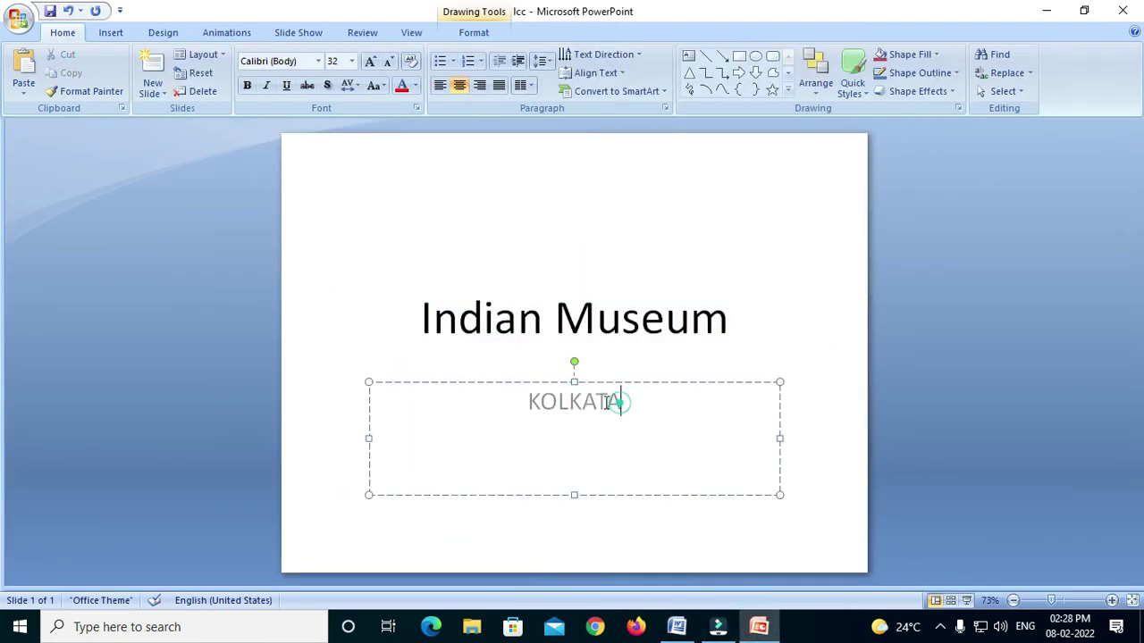
left_click_drag(625, 401, 523, 395)
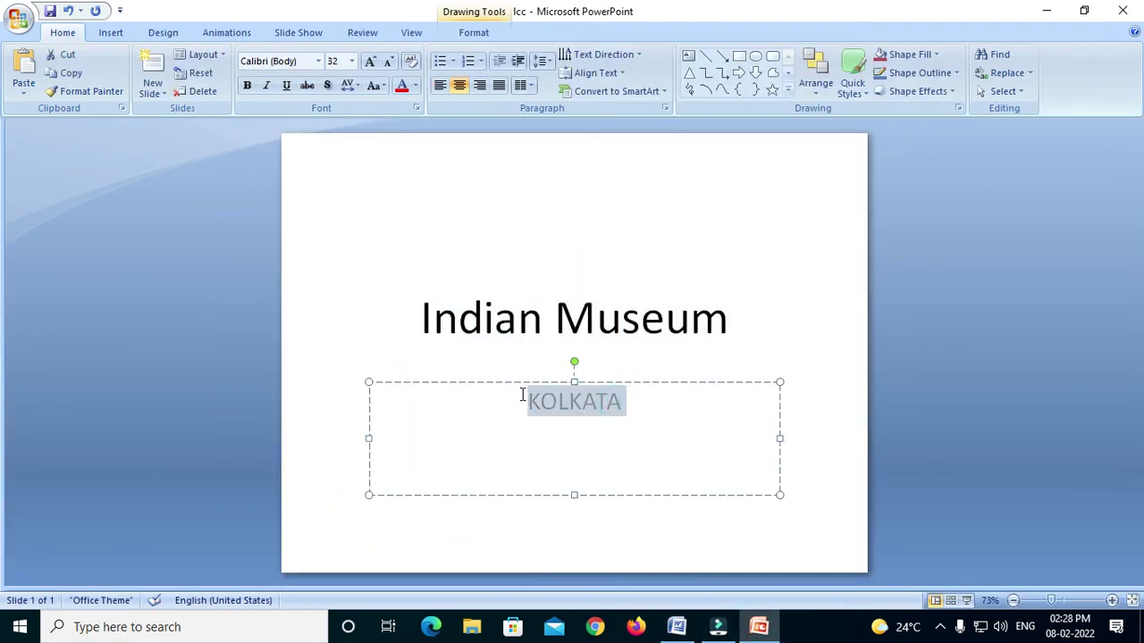
left_click(341, 67)
type("30")
key("Return")
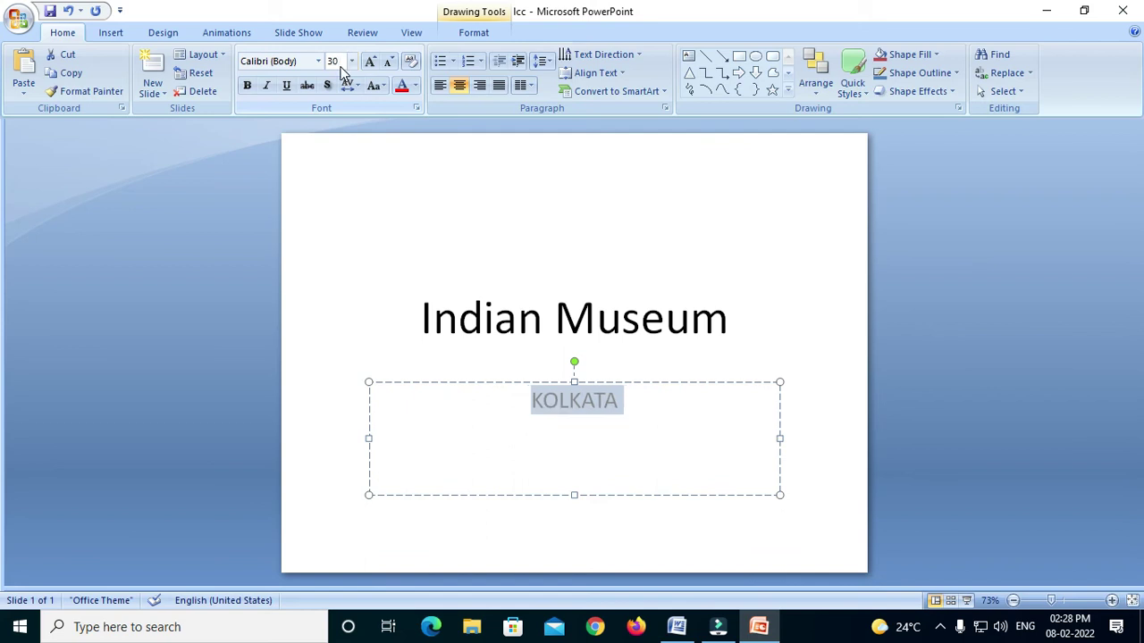
left_click(610, 437)
left_click(600, 408)
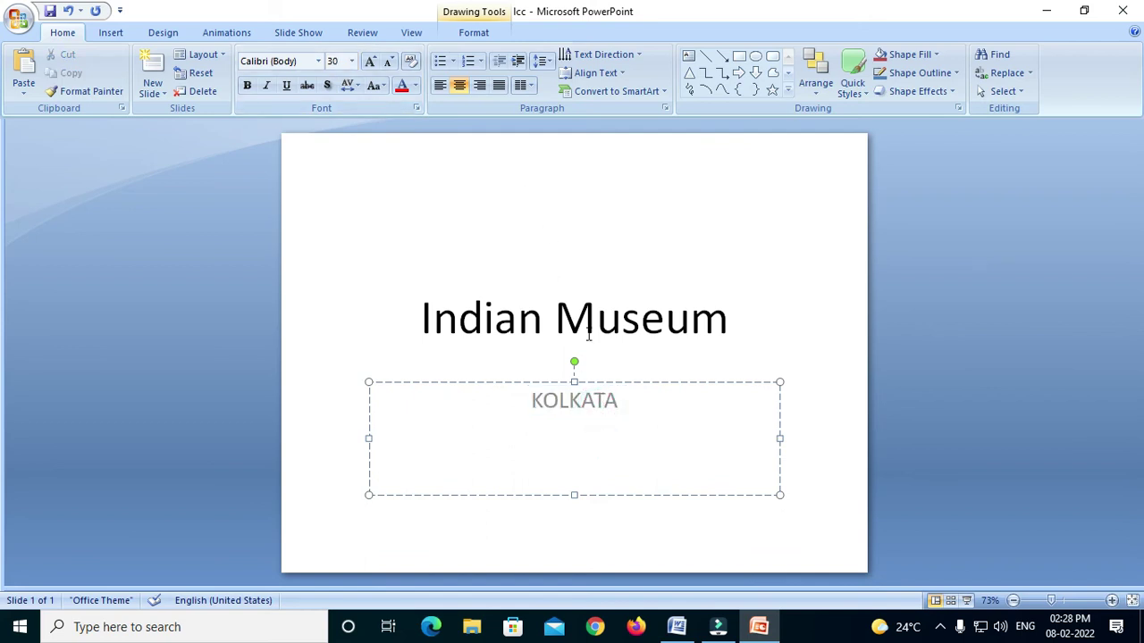
left_click(589, 335)
left_click(584, 395)
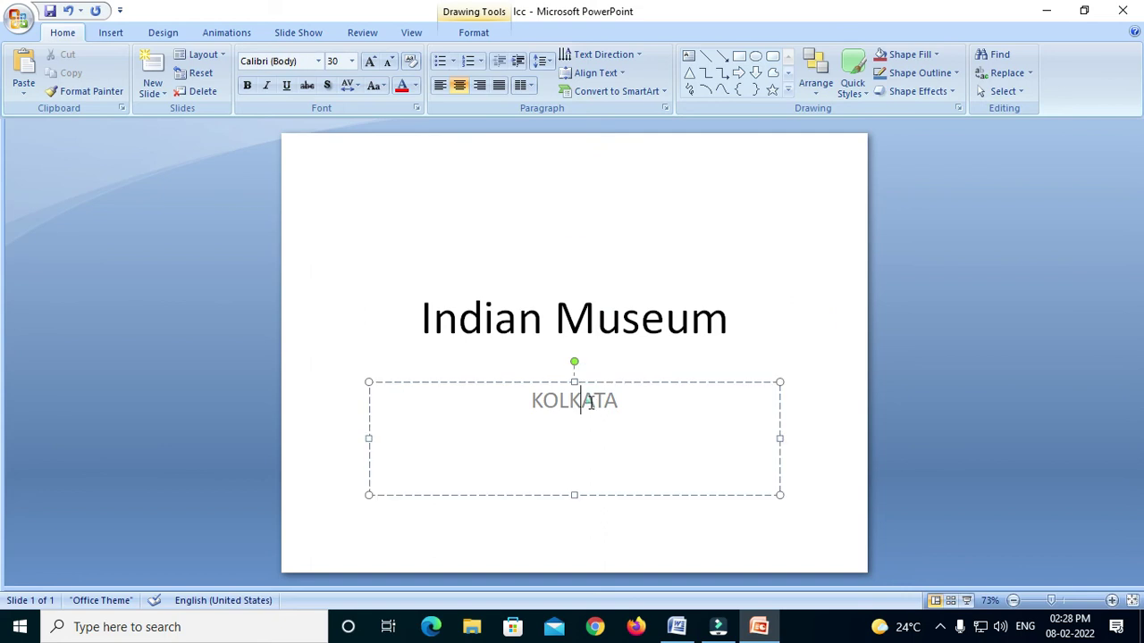
left_click(674, 629)
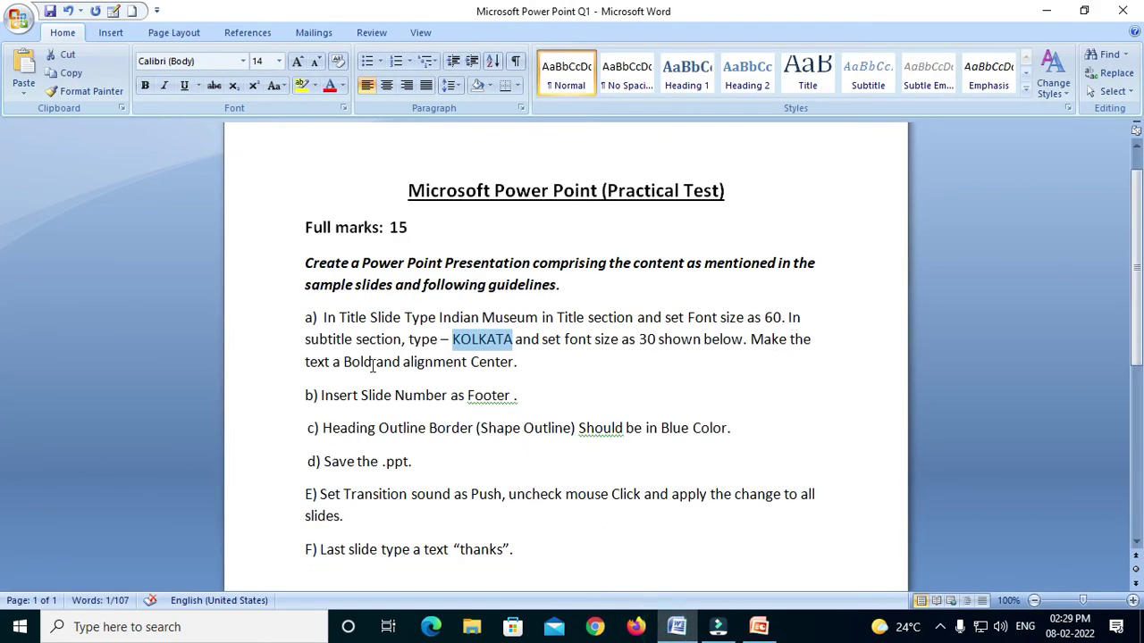
Step: Make the 'Indian Museum' title text bold
left_click(756, 628)
left_click(729, 324)
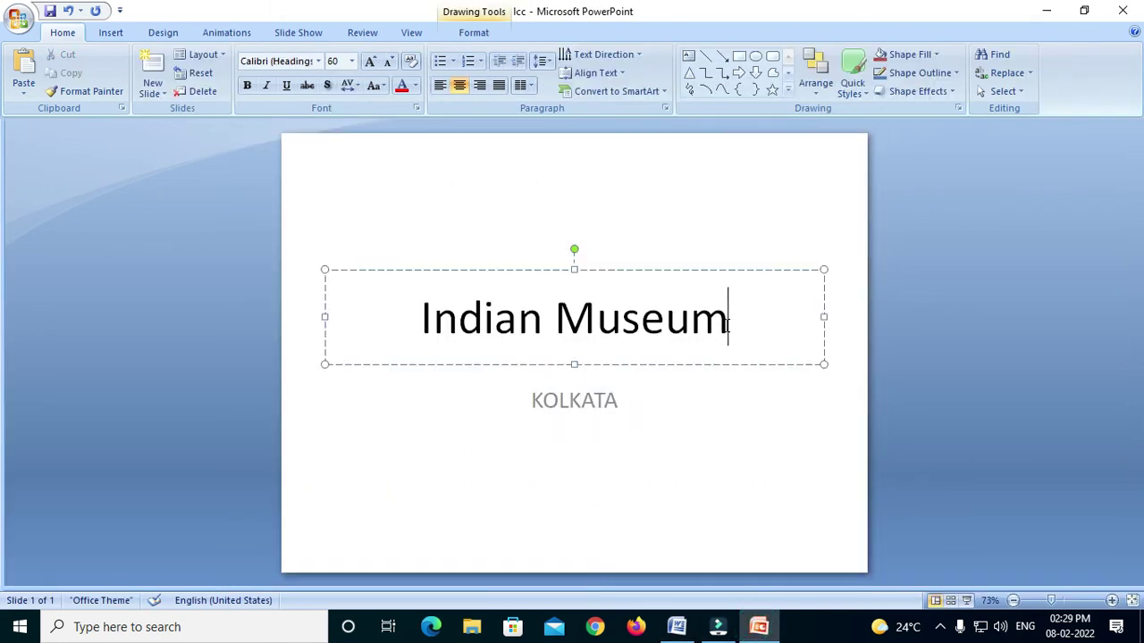
left_click_drag(729, 324, 418, 319)
left_click(249, 87)
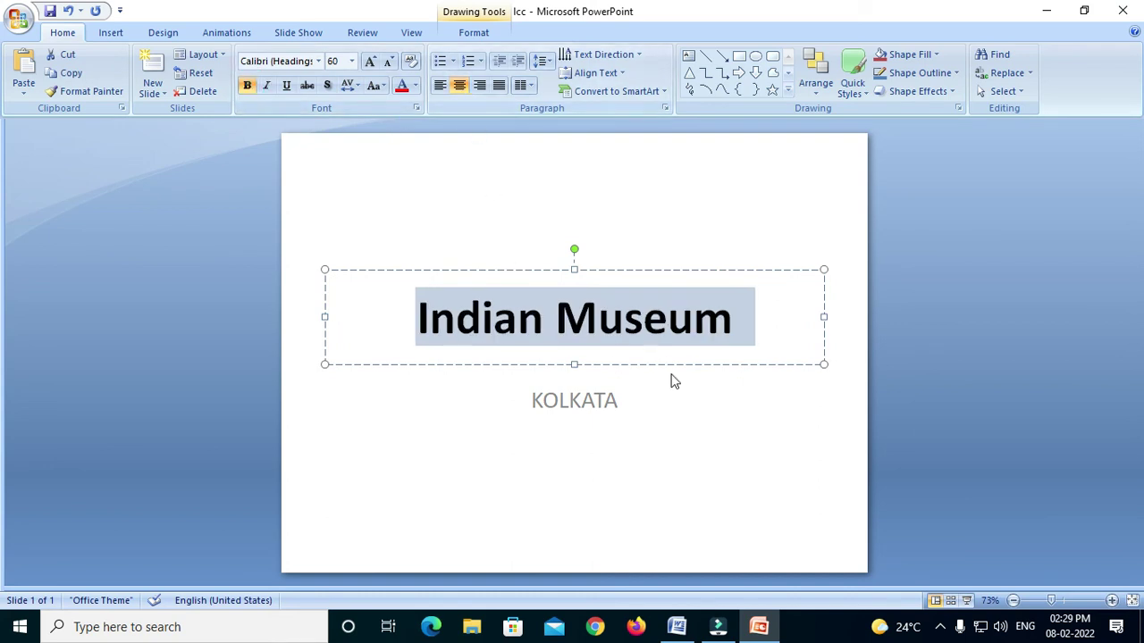
Step: Make the 'KOLKATA' subtitle bold as well
left_click(618, 400)
left_click_drag(618, 400, 526, 393)
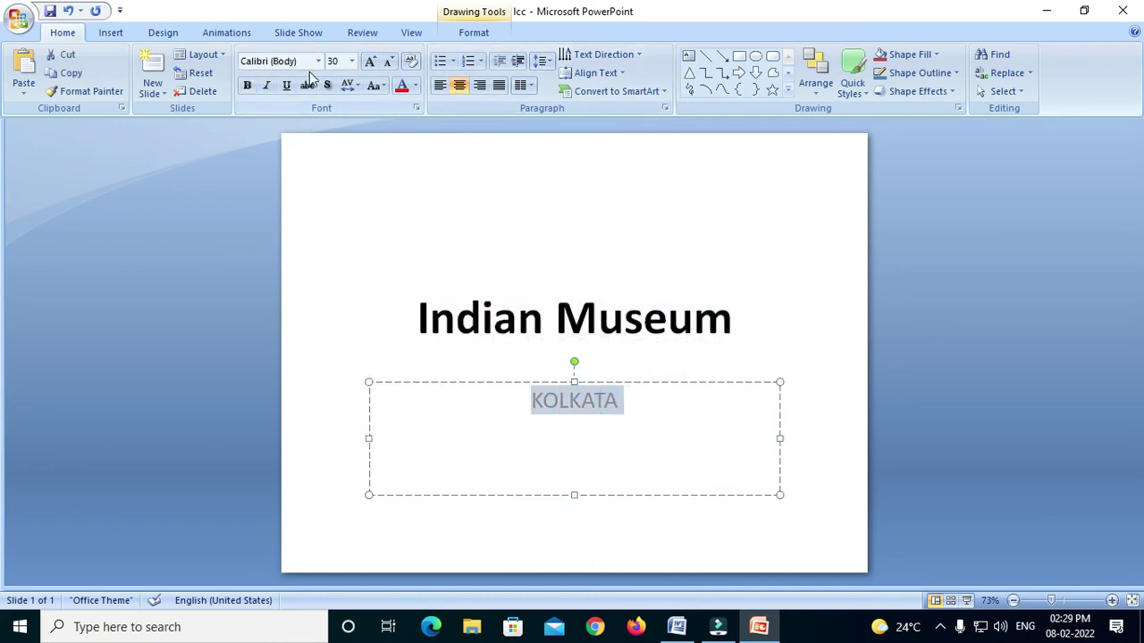
left_click(248, 86)
left_click(653, 355)
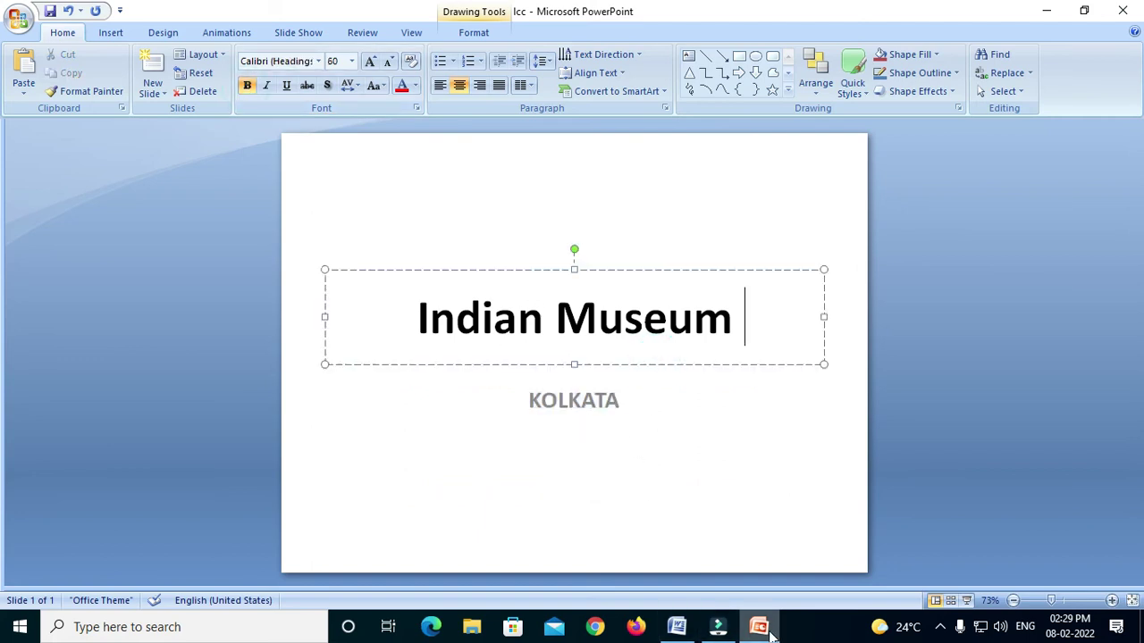
left_click(677, 627)
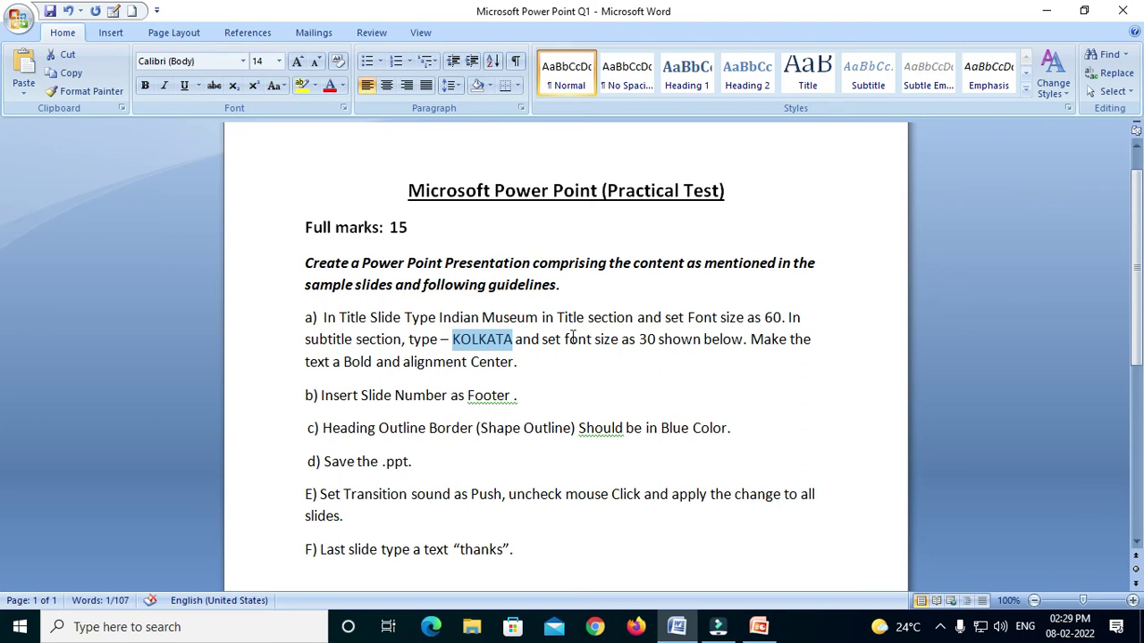
left_click(538, 370)
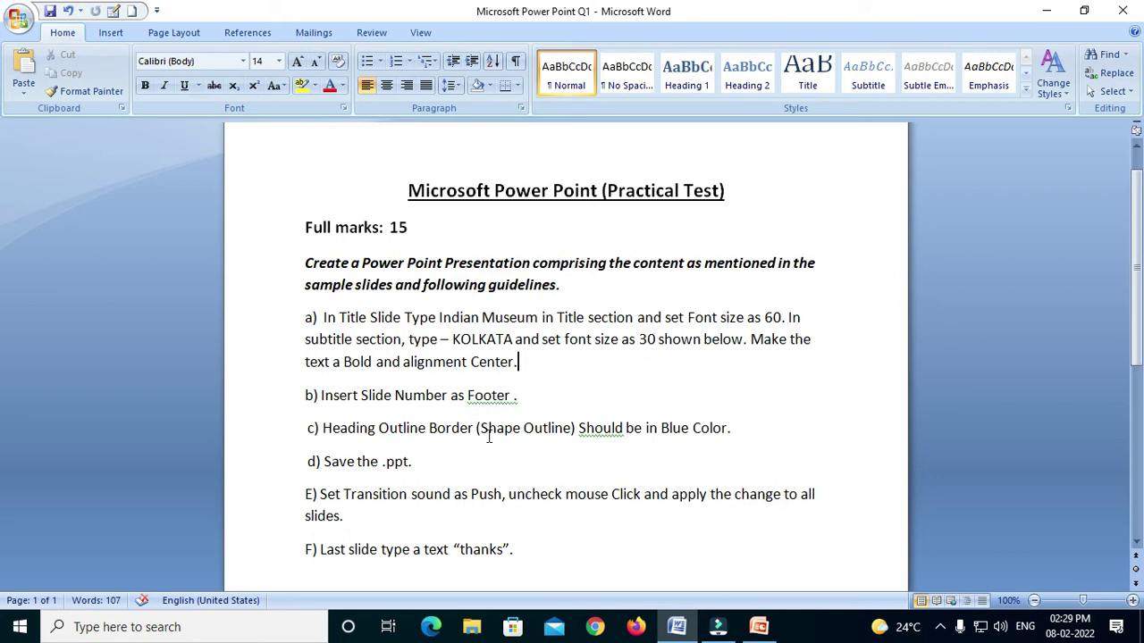
left_click(759, 627)
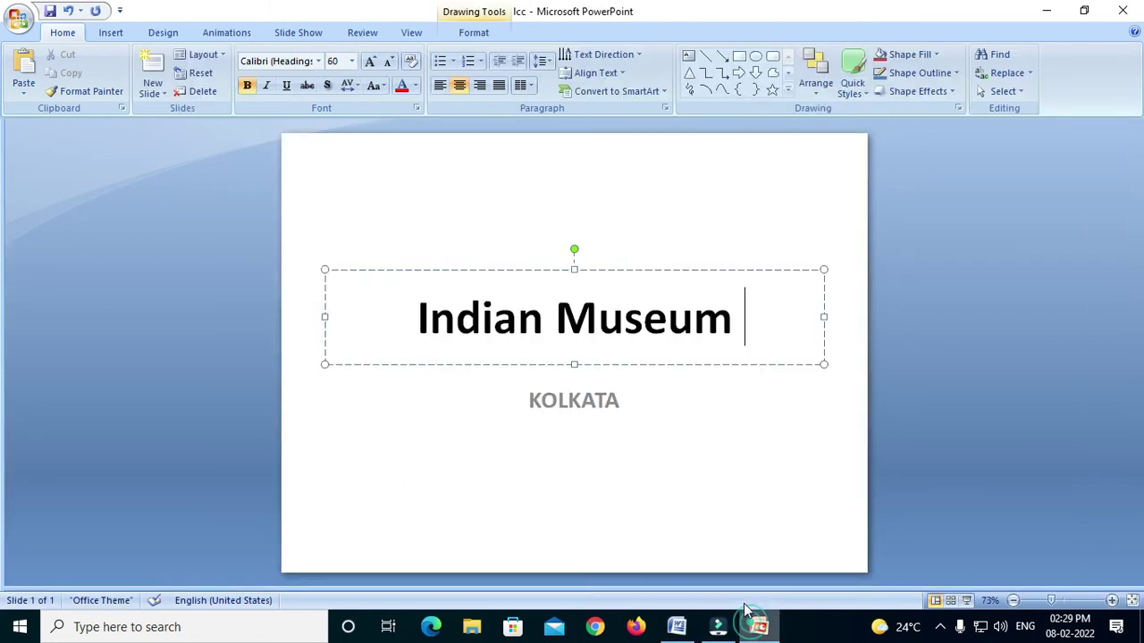
Step: Deselect the subtitle box and show the Insert tab commands
left_click(689, 480)
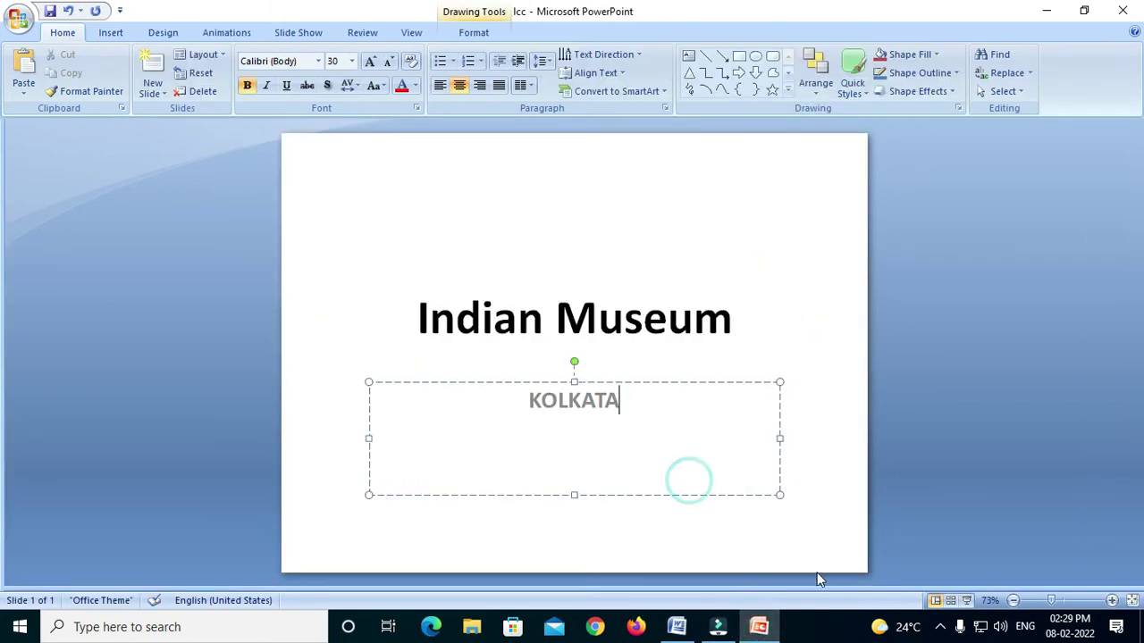
left_click(807, 512)
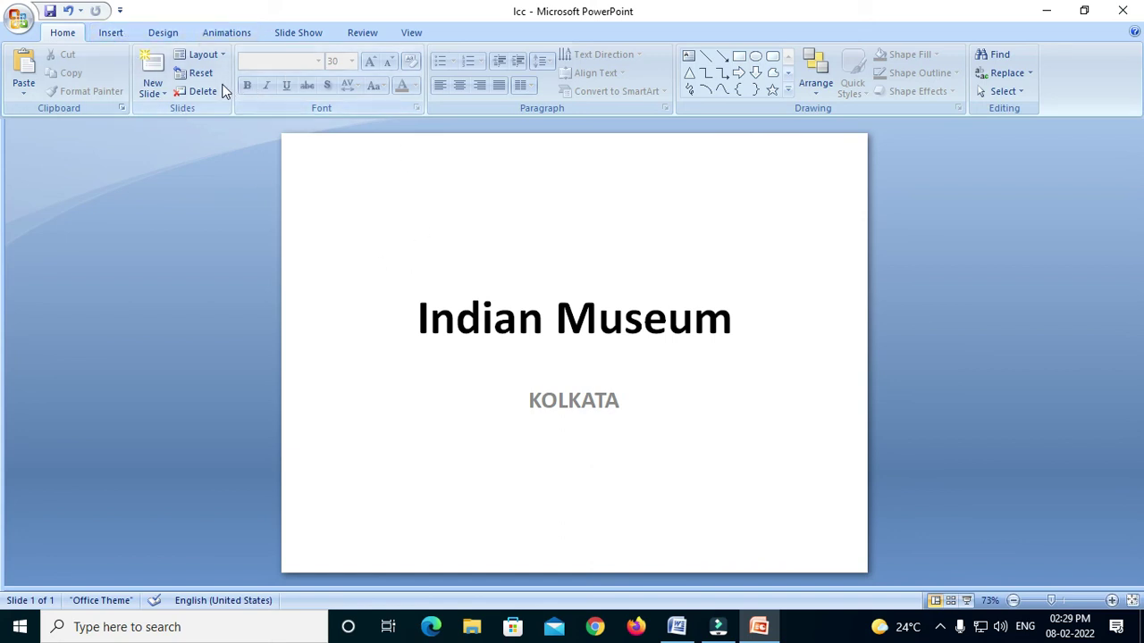
left_click(105, 36)
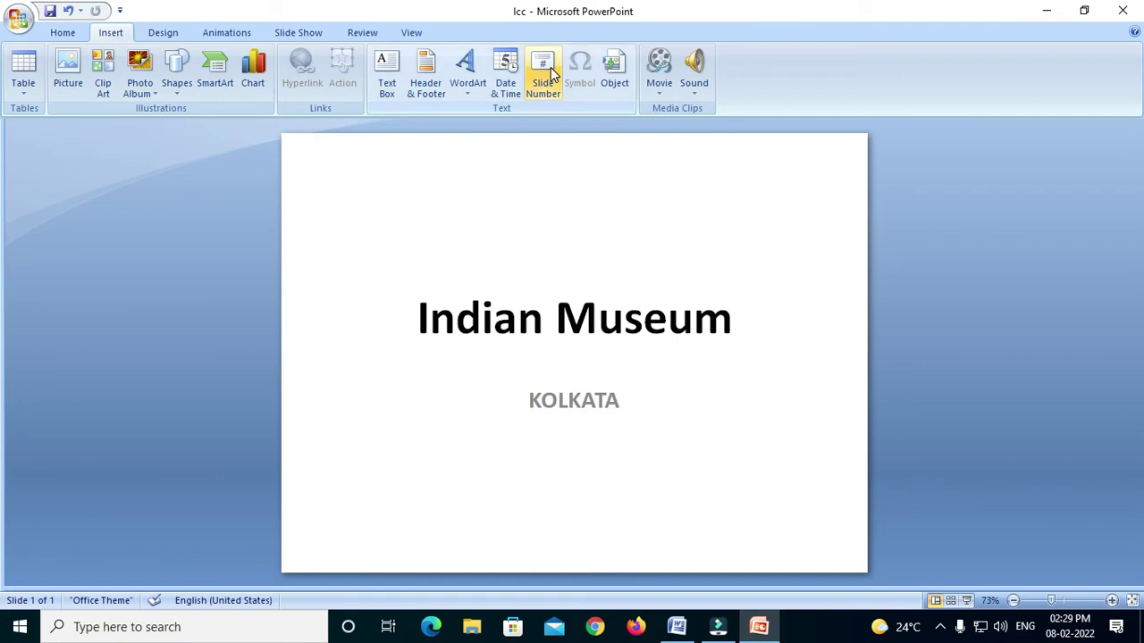
Step: In Header & Footer, enable Slide number and Footer and apply them to all slides
left_click(425, 80)
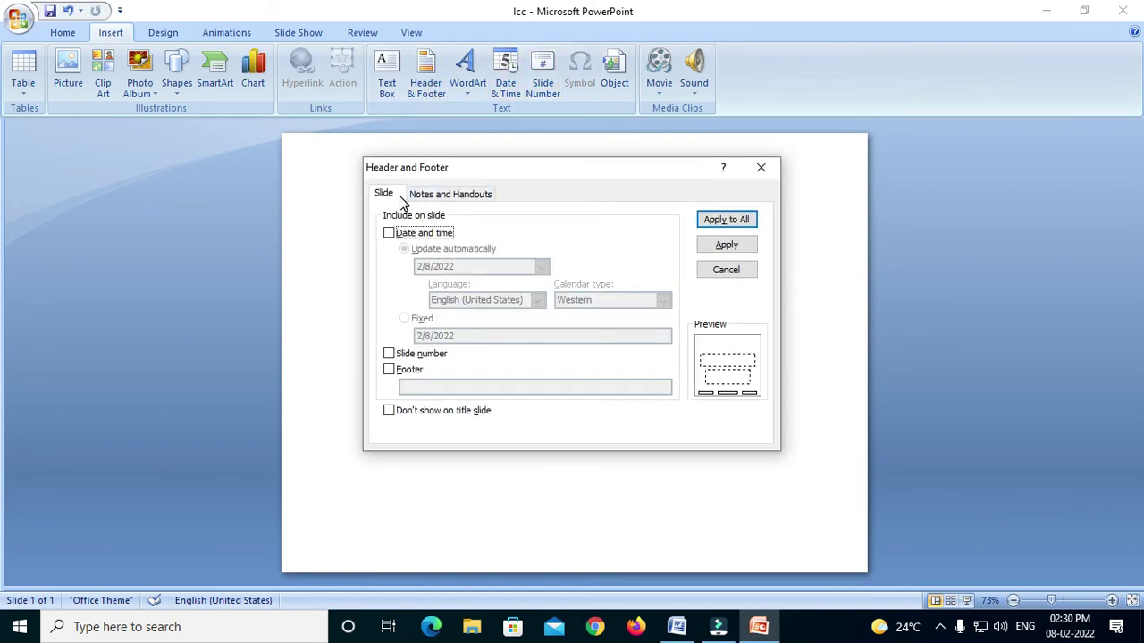
left_click(390, 354)
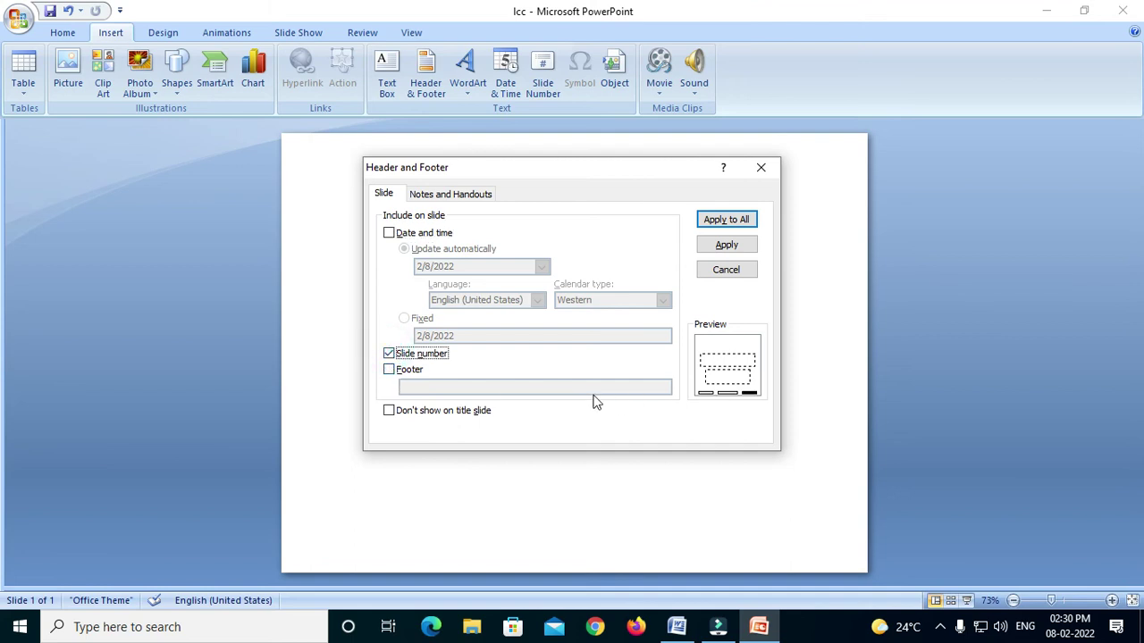
left_click(390, 370)
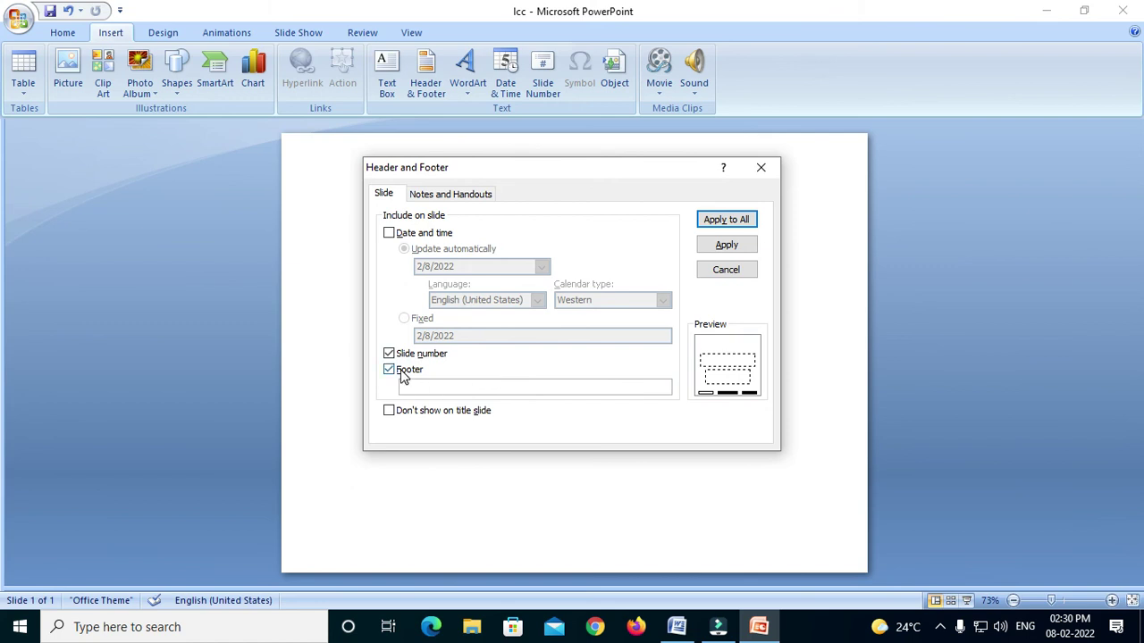
left_click(454, 390)
left_click(727, 220)
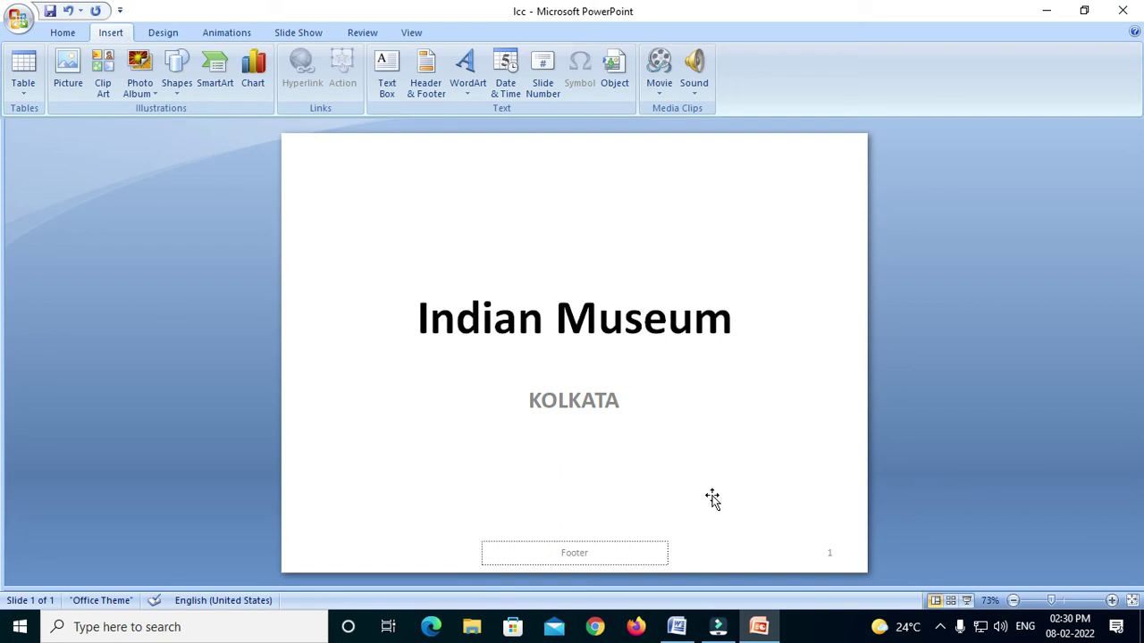
left_click(679, 628)
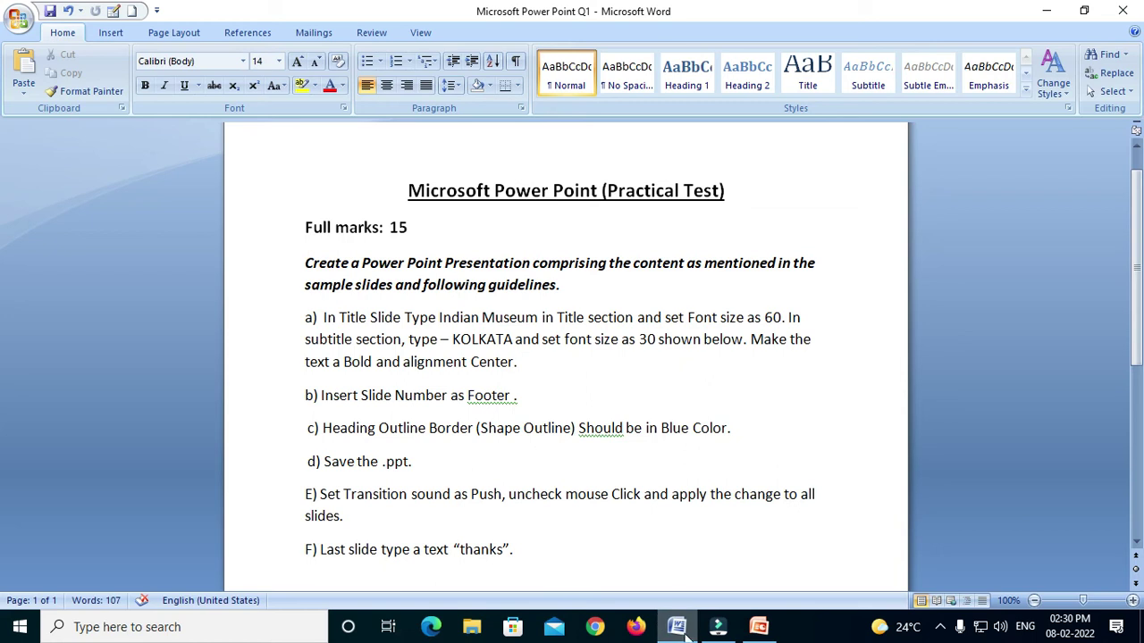
Step: Select the 'Indian Museum' title box and open the Shape Outline colour menu on the Home tab
left_click(758, 627)
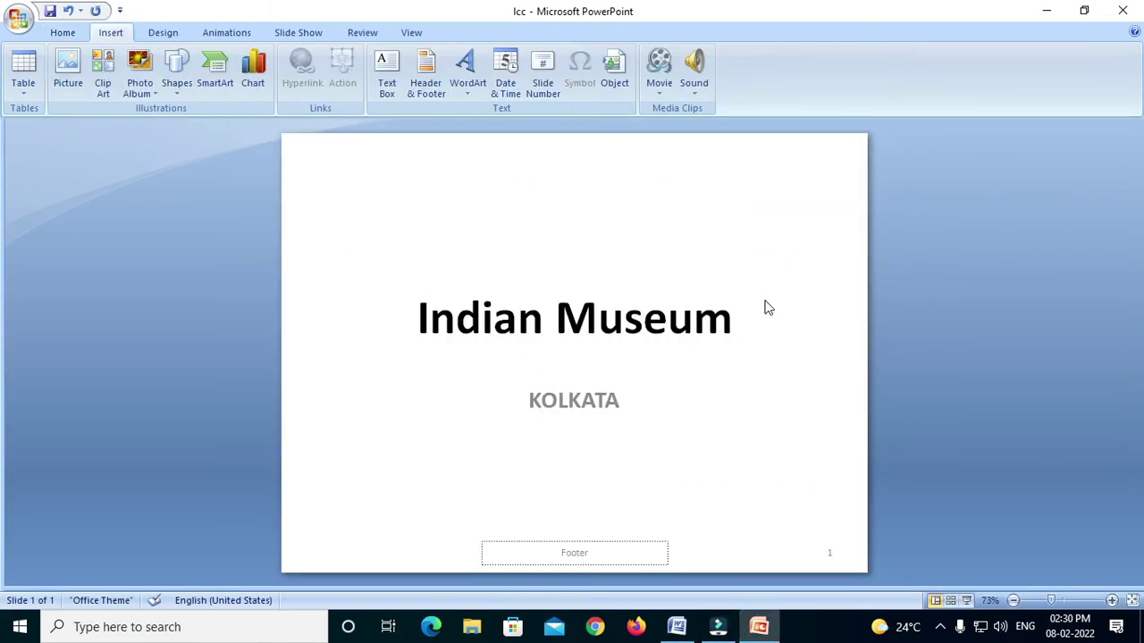
left_click(624, 314)
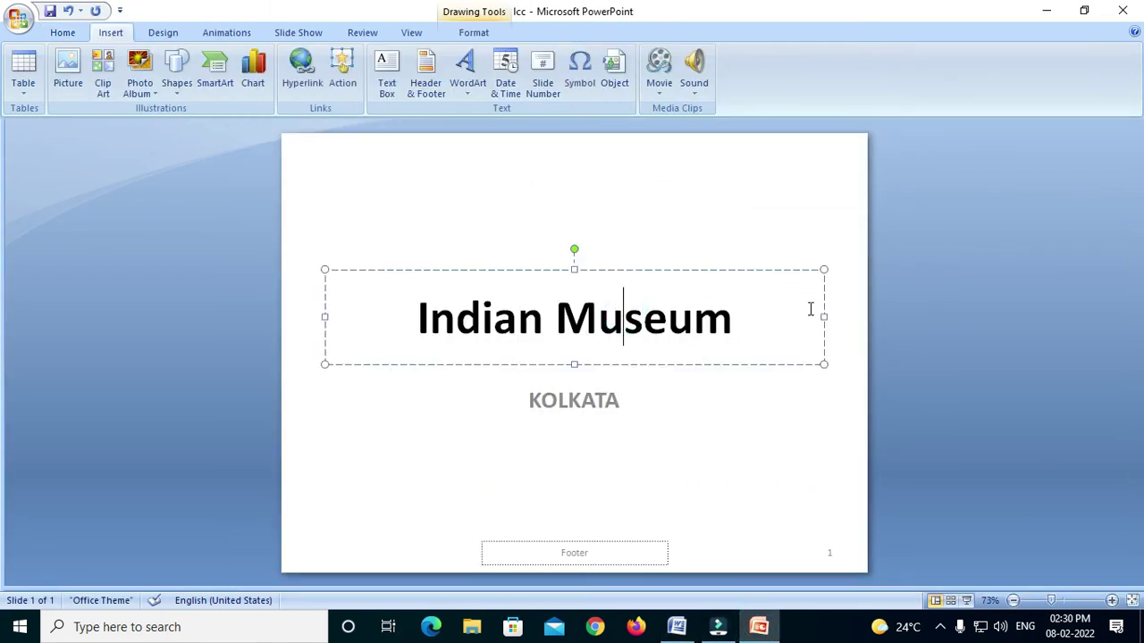
left_click(63, 34)
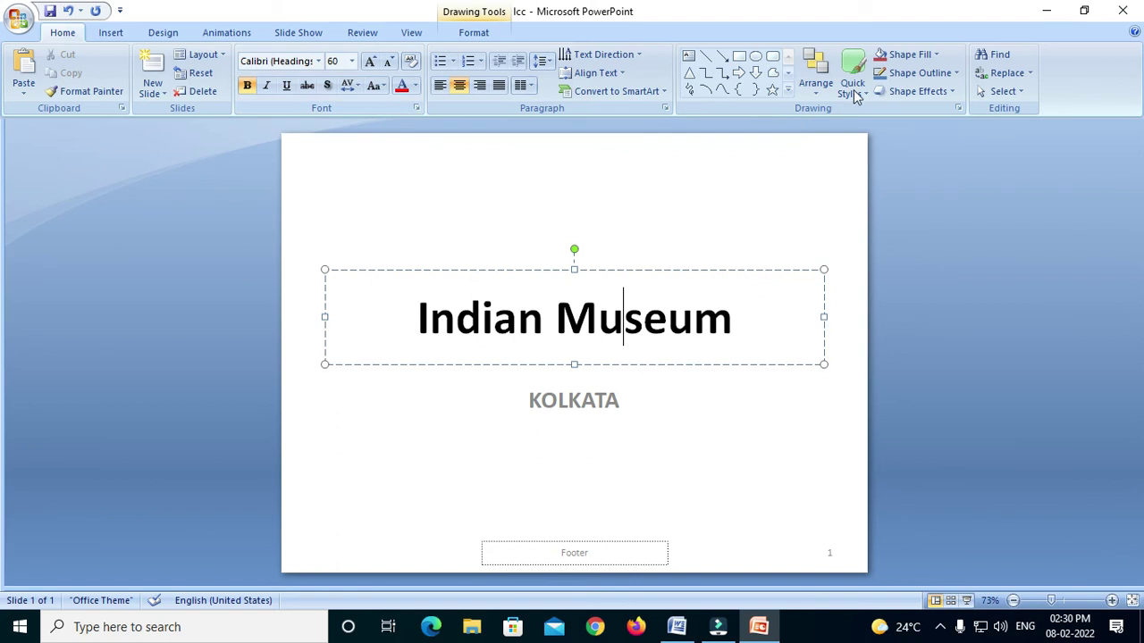
left_click(954, 76)
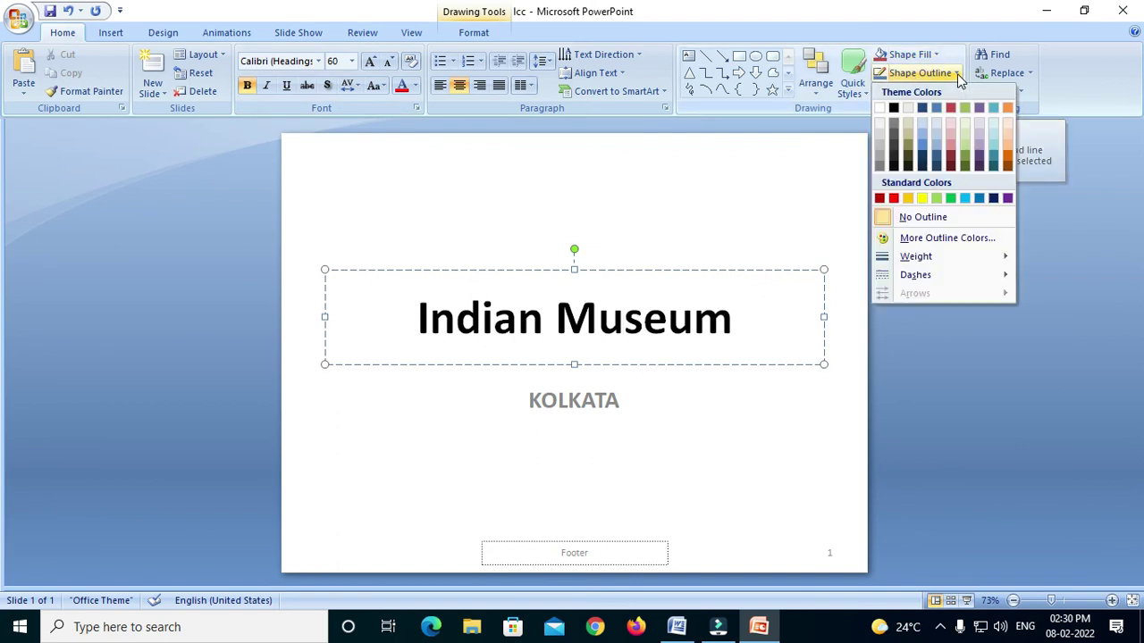
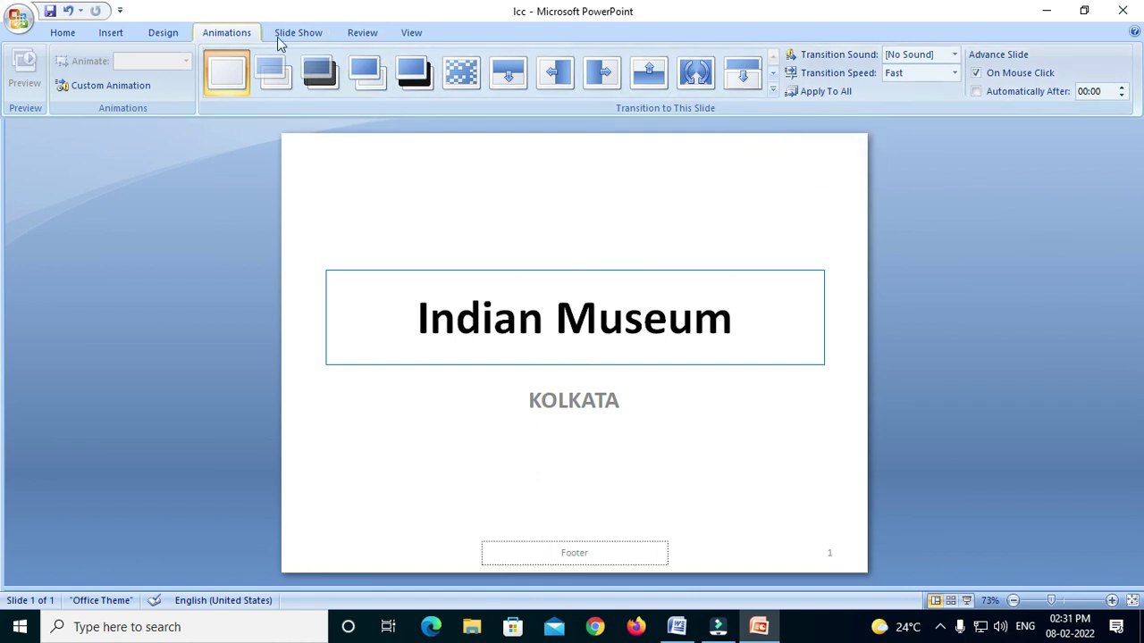
Step: Set the transition sound to Push, turn off On Mouse Click advance, and apply to all slides
left_click(954, 58)
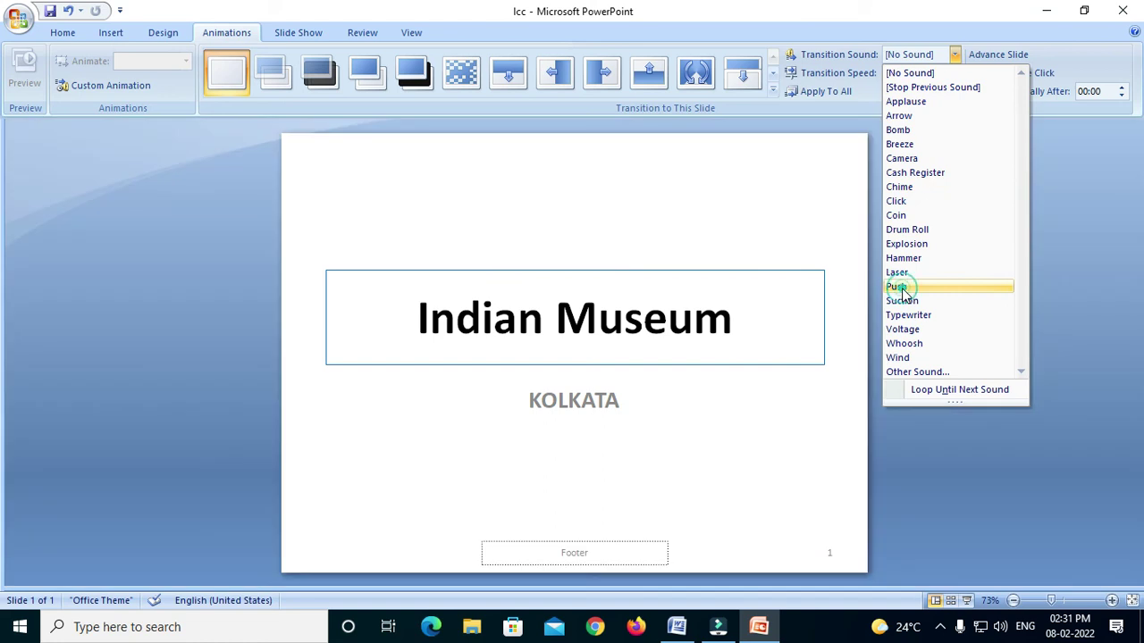
left_click(903, 287)
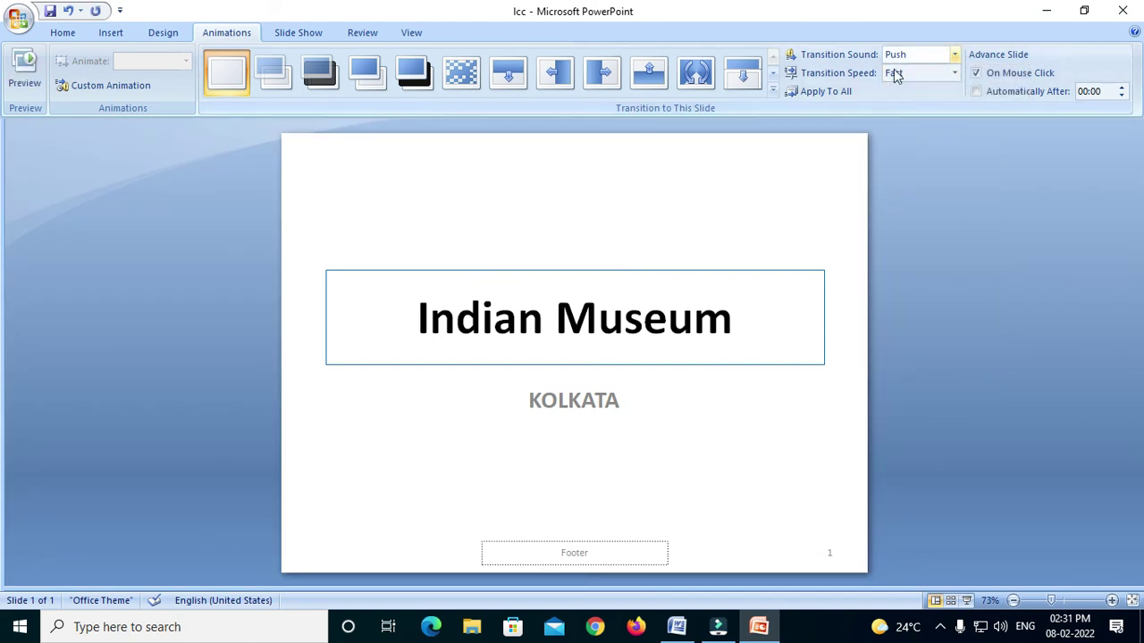
left_click(679, 629)
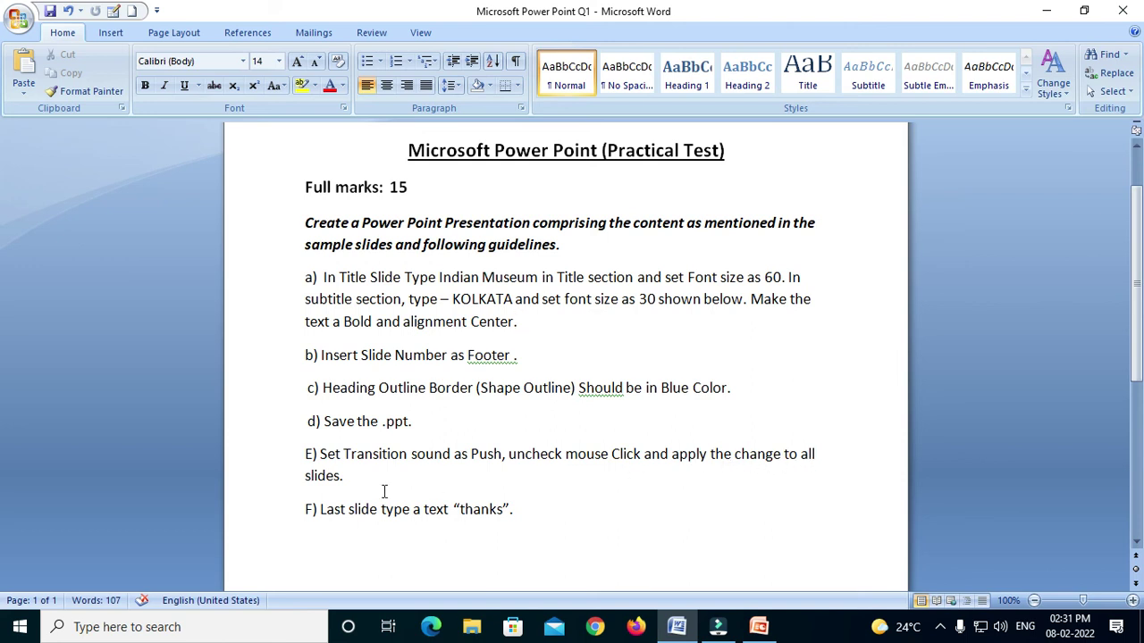
left_click(755, 629)
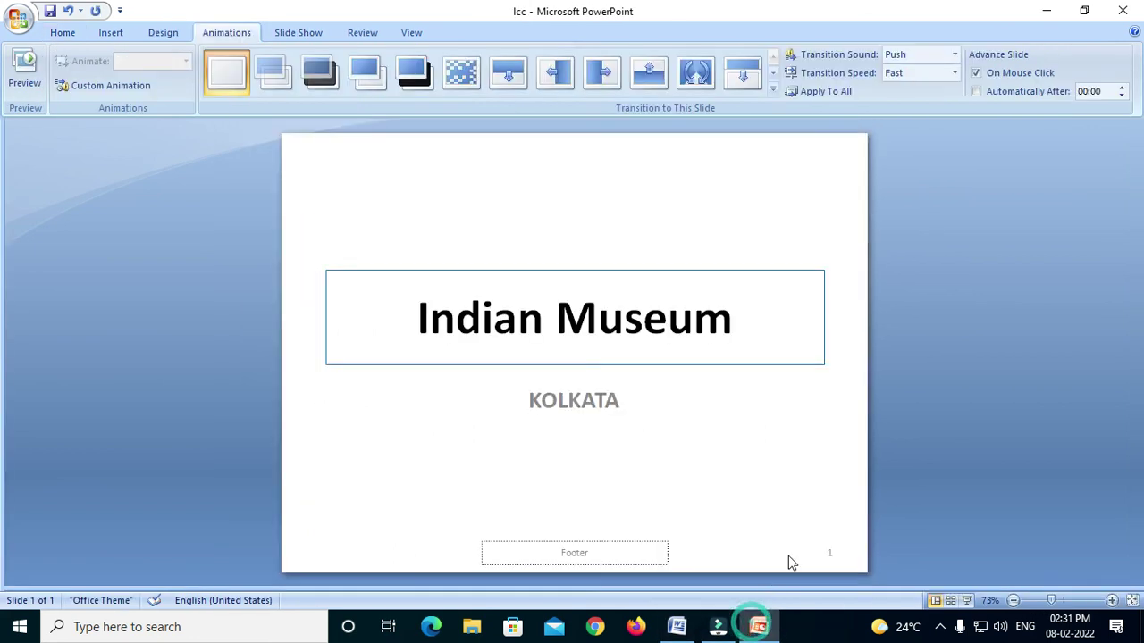
left_click(979, 75)
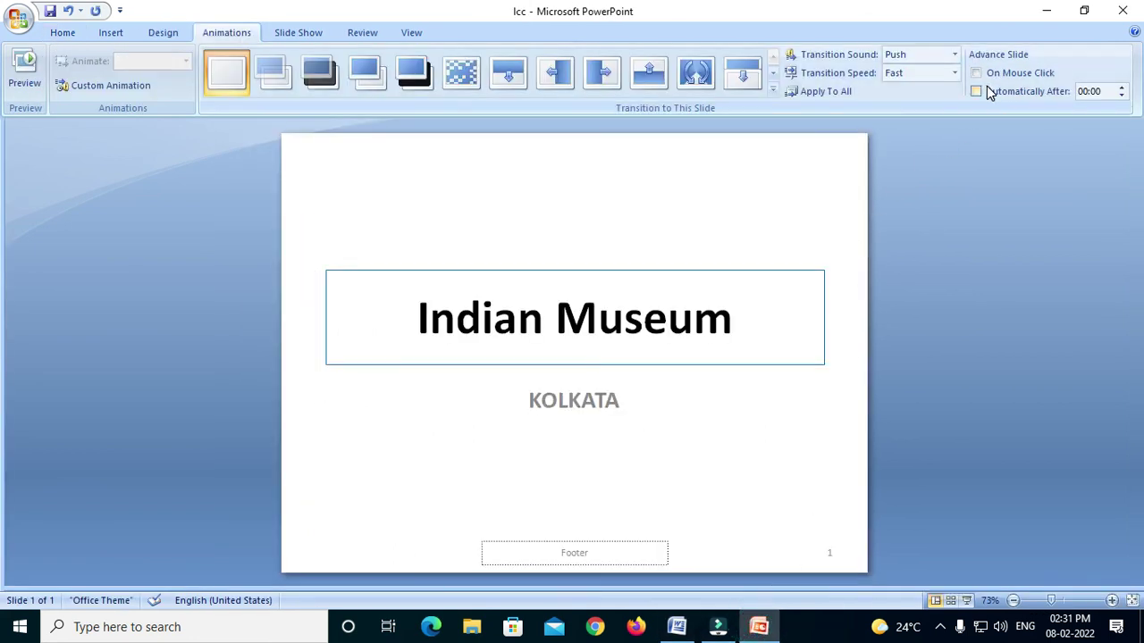
left_click(820, 92)
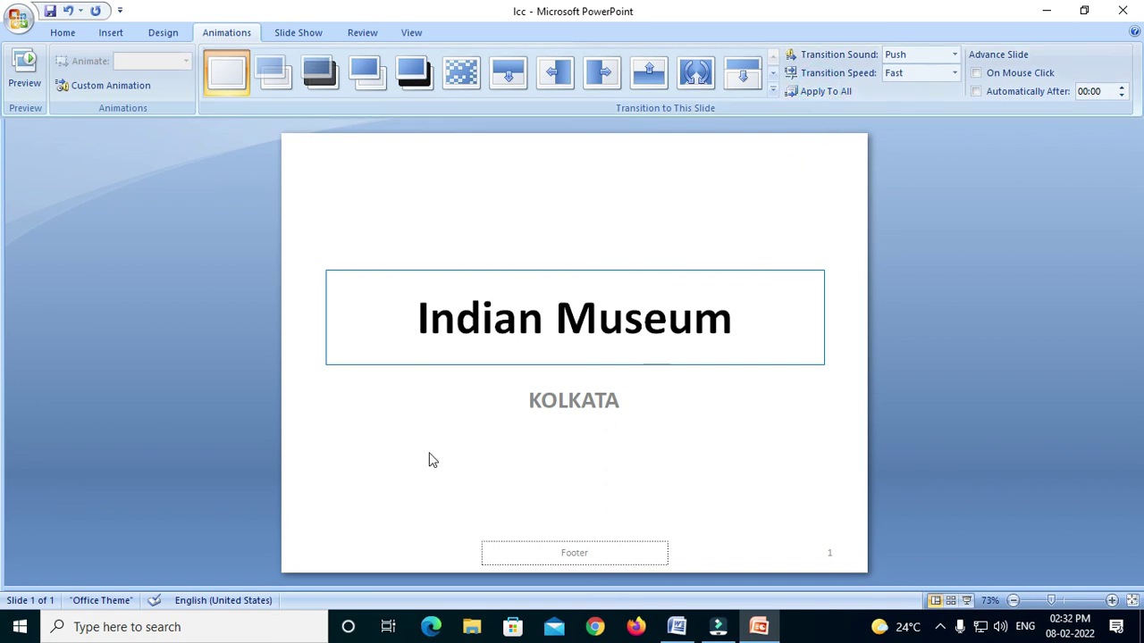
Step: Review the practical test instructions in Word, then go back to the presentation
left_click(676, 627)
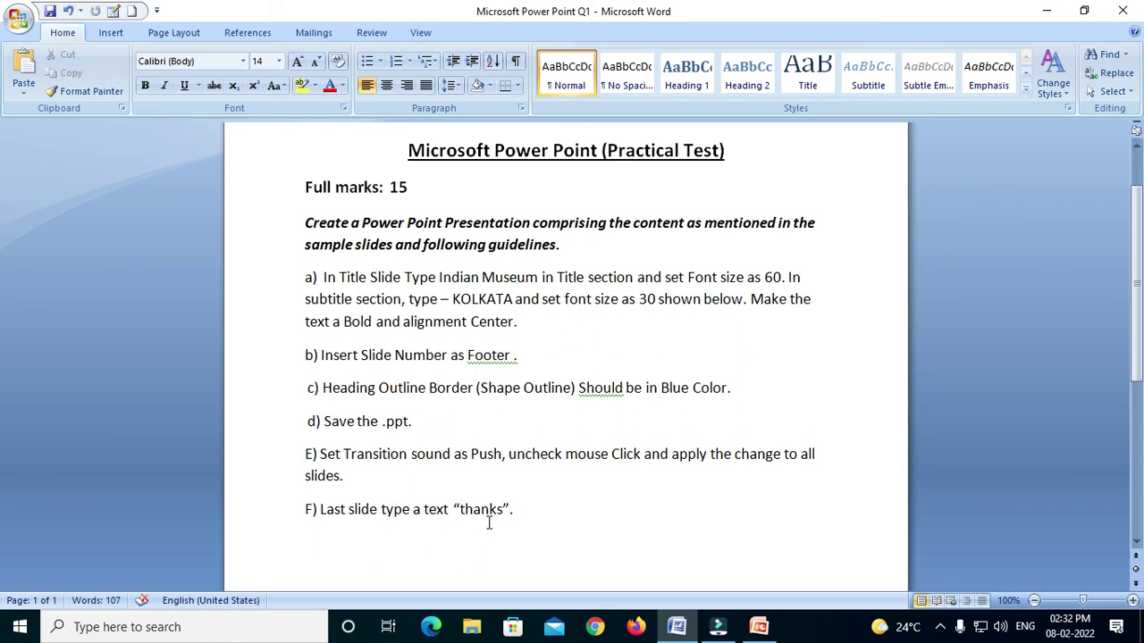
left_click(759, 628)
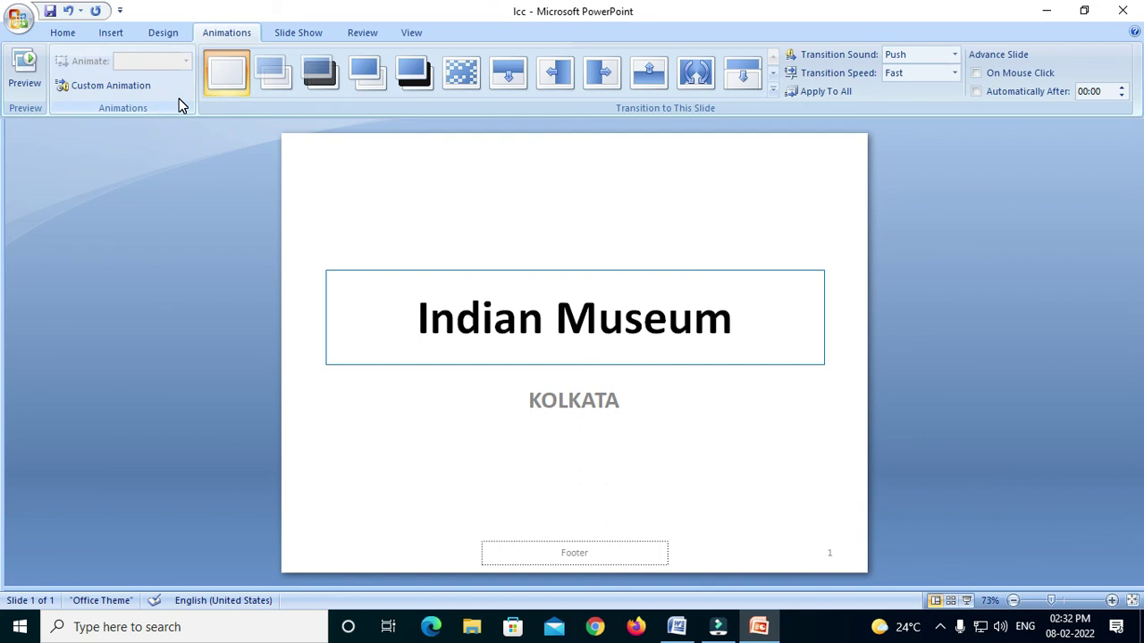
Step: Insert a new Title Only slide and give it the title 'thanks'
left_click(62, 32)
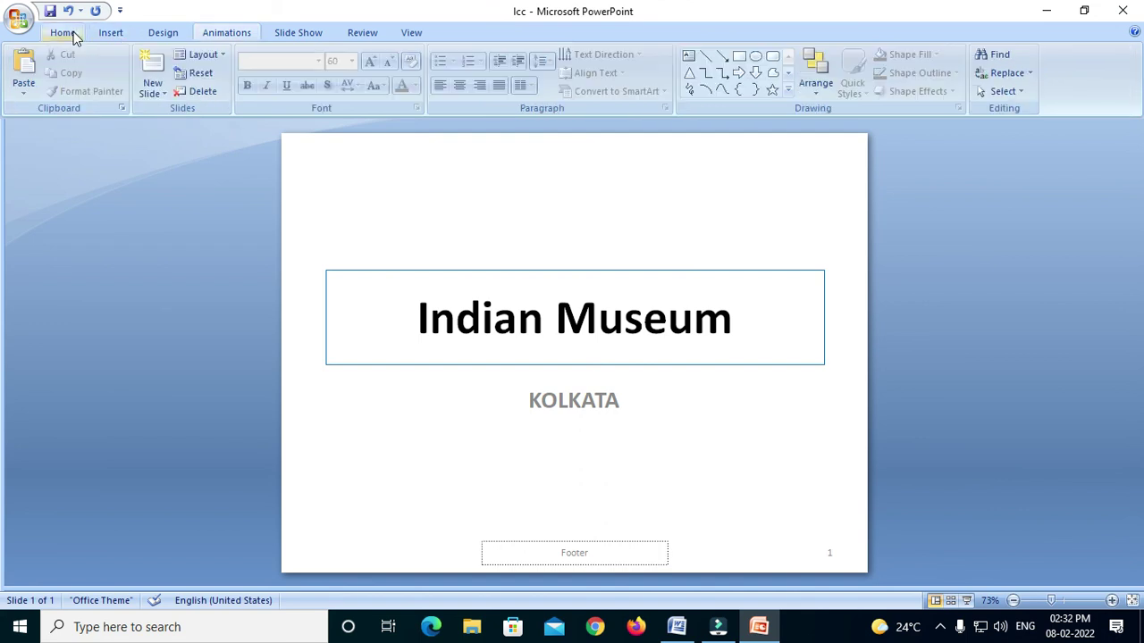
left_click(156, 93)
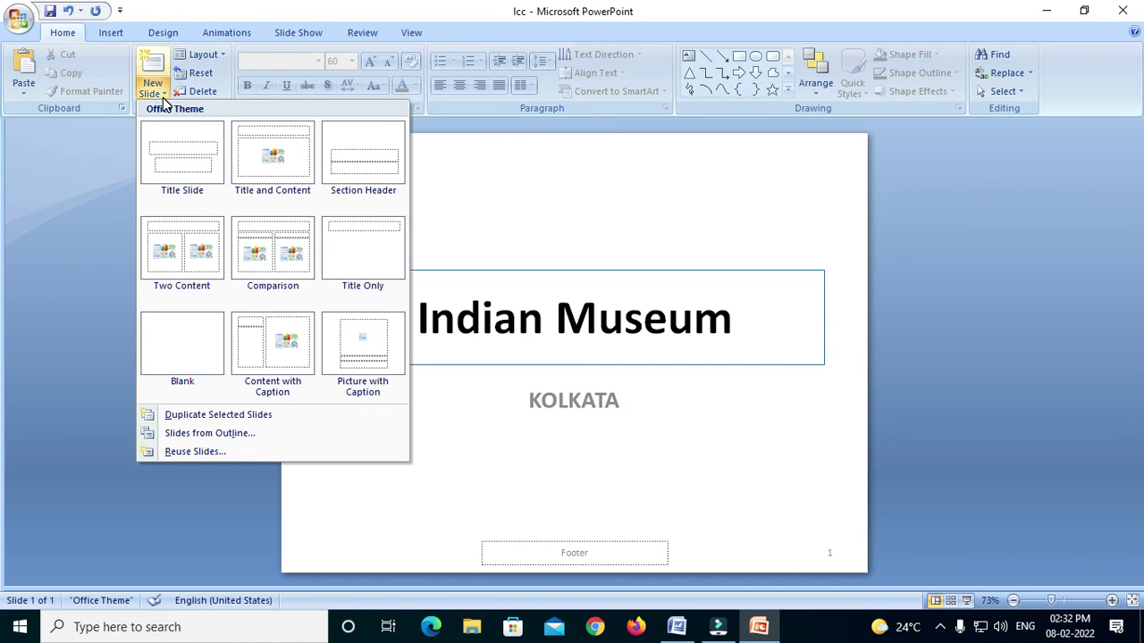
left_click(362, 233)
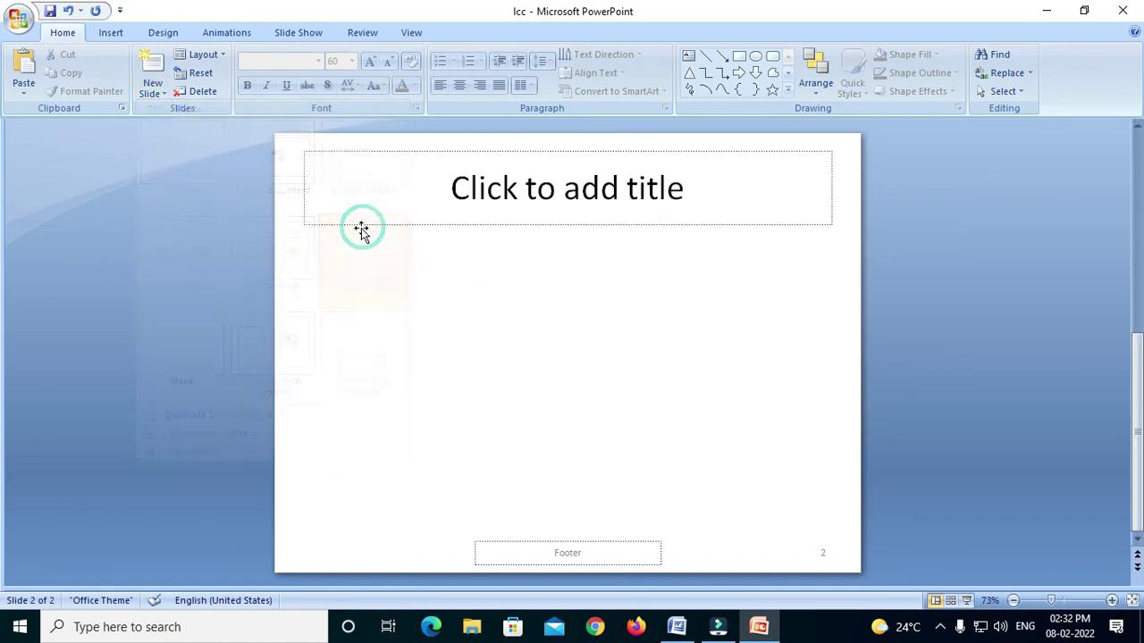
left_click(572, 198)
type("th")
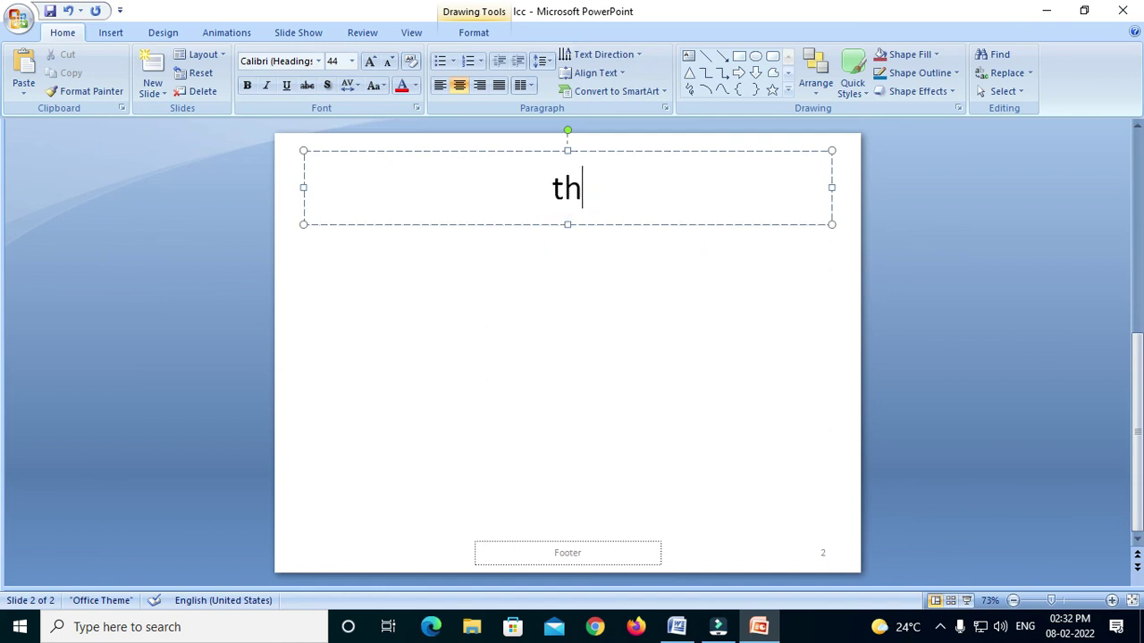
type("anks")
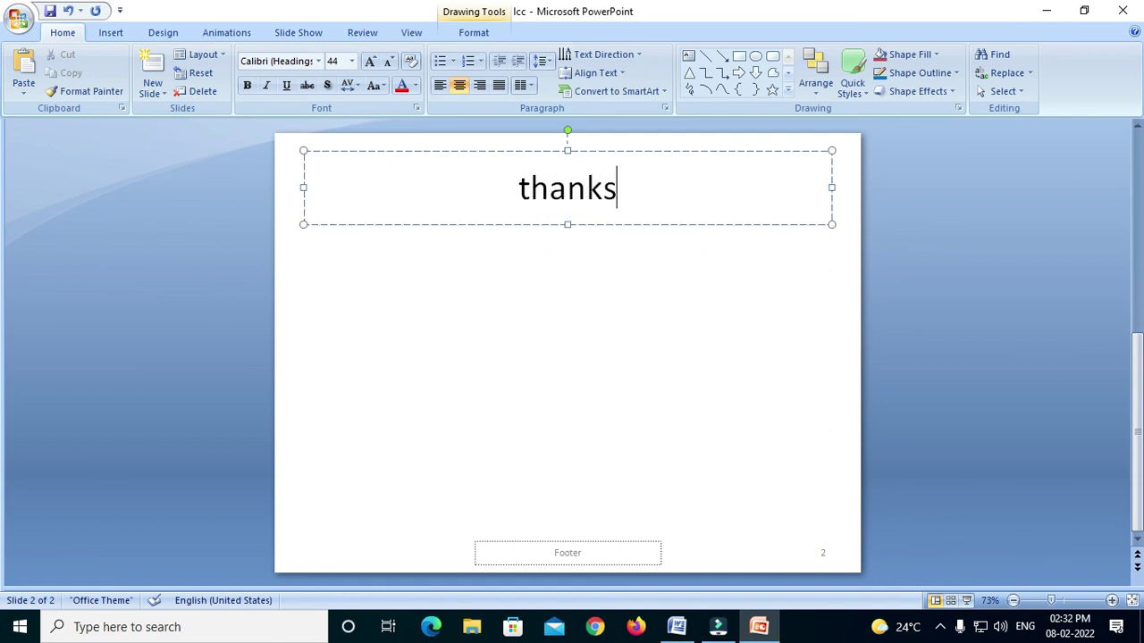
left_click(678, 257)
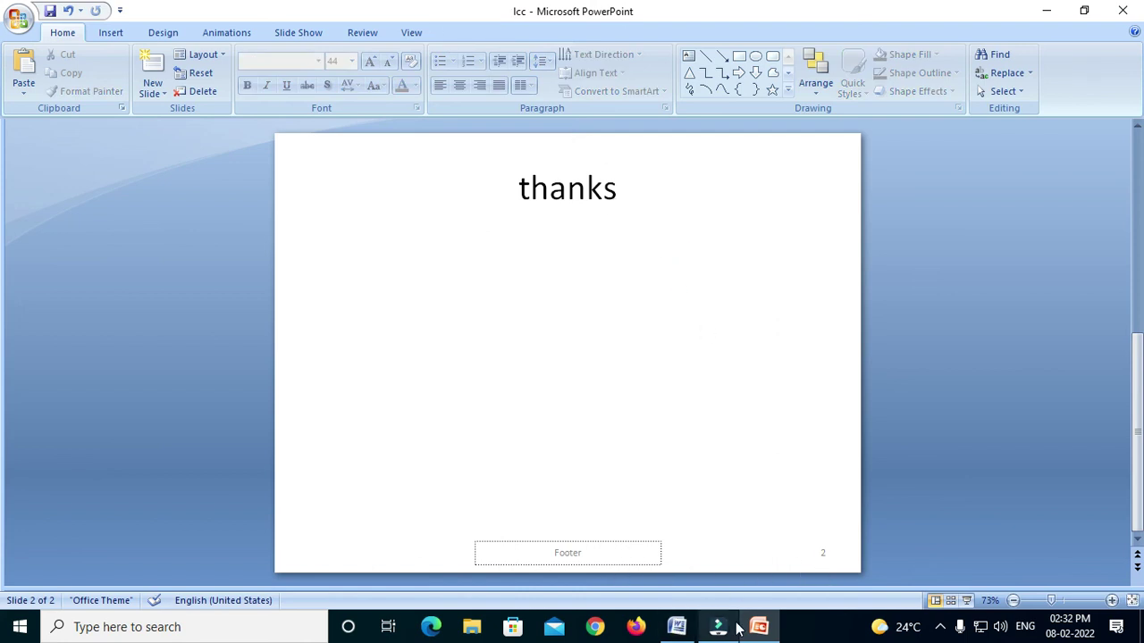
Step: Compare against the Word instructions and flip between the title and thanks slides
left_click(677, 626)
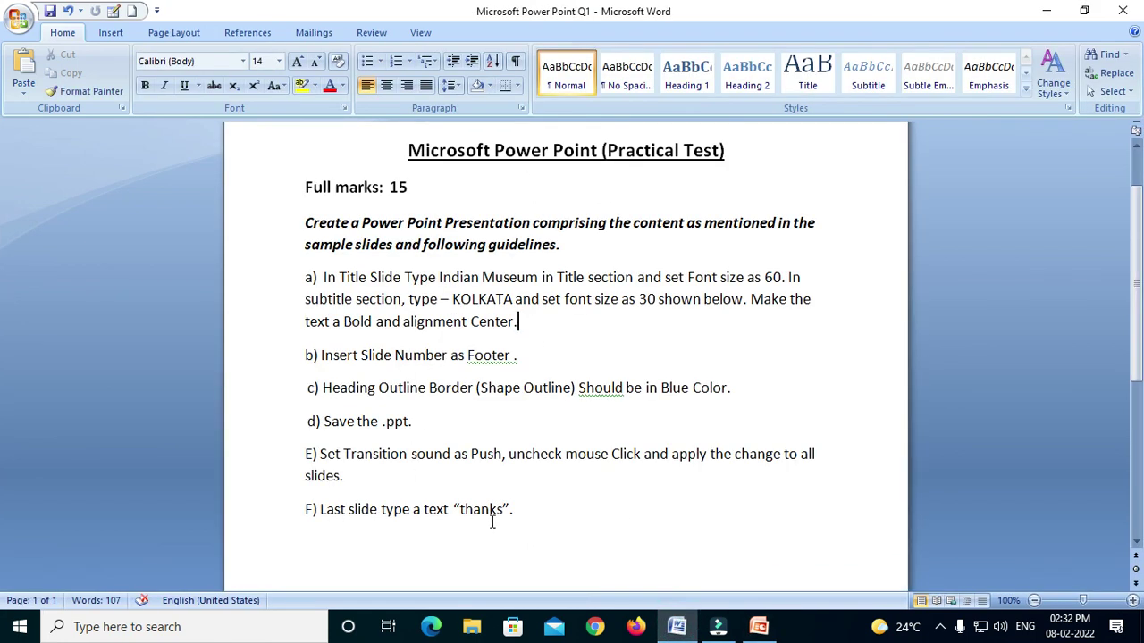
left_click(758, 627)
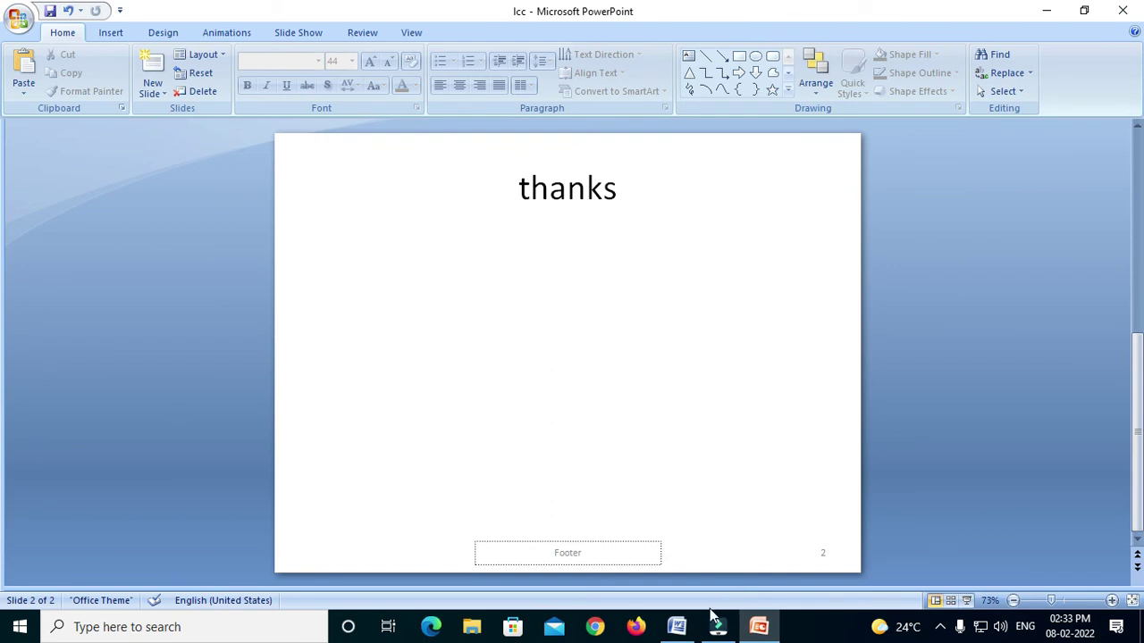
scroll(563, 447, "up", 2)
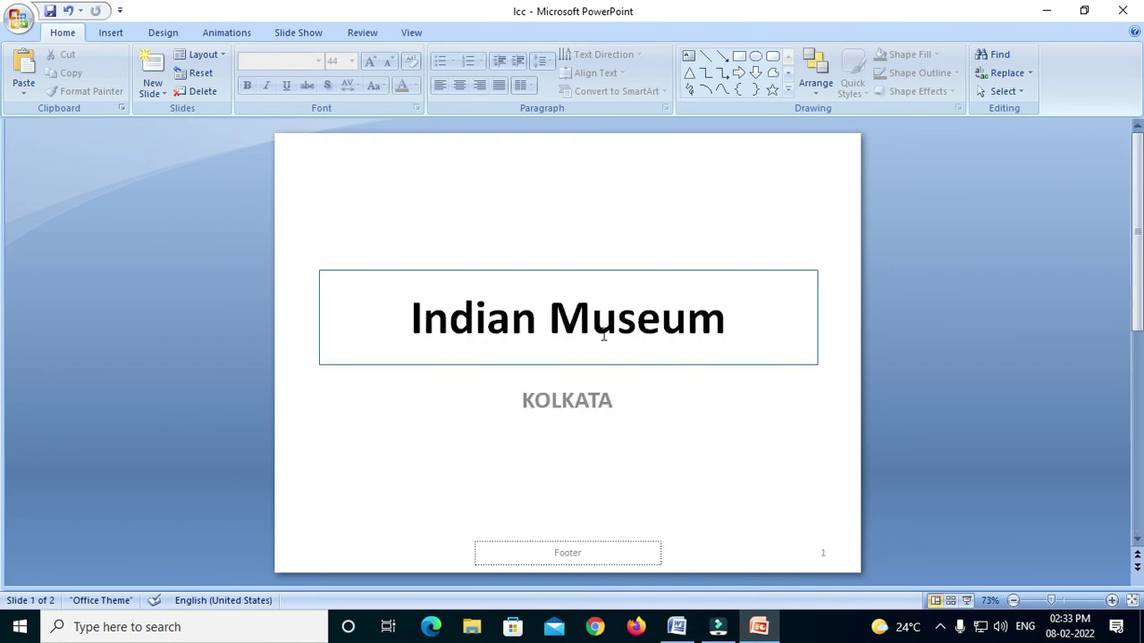
scroll(572, 362, "down", 2)
scroll(572, 362, "up", 1)
scroll(572, 362, "down", 1)
scroll(572, 362, "up", 1)
scroll(572, 362, "down", 1)
scroll(572, 362, "up", 1)
scroll(572, 362, "down", 1)
scroll(573, 361, "up", 1)
scroll(585, 420, "down", 1)
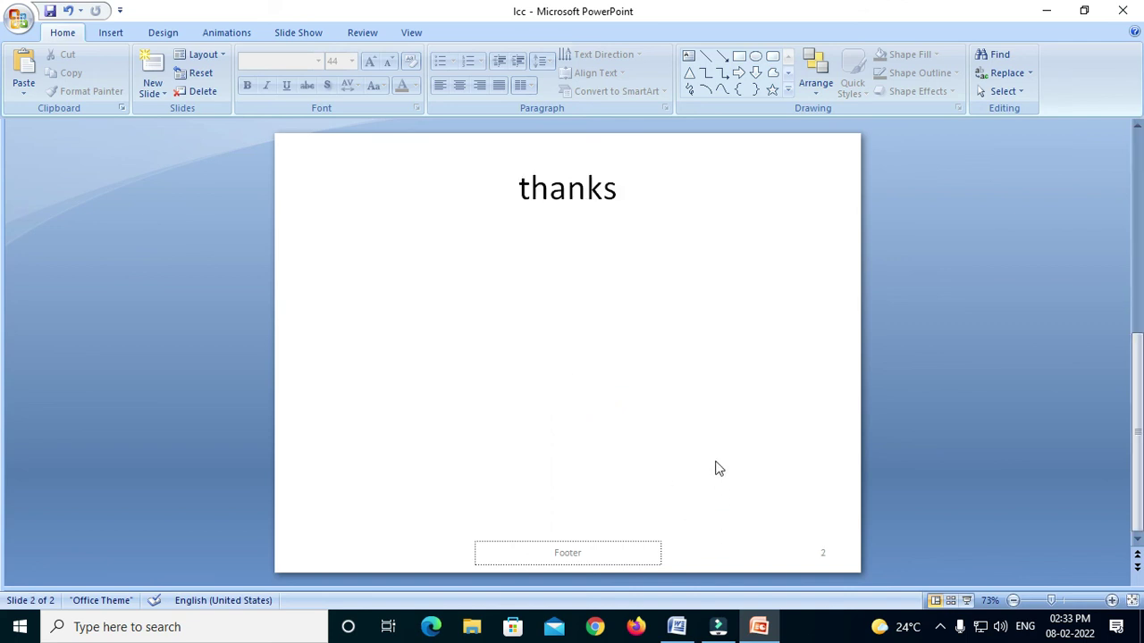
scroll(715, 468, "up", 1)
Step: Save the two-slide presentation as Icc.pptx
mouse_move(677, 626)
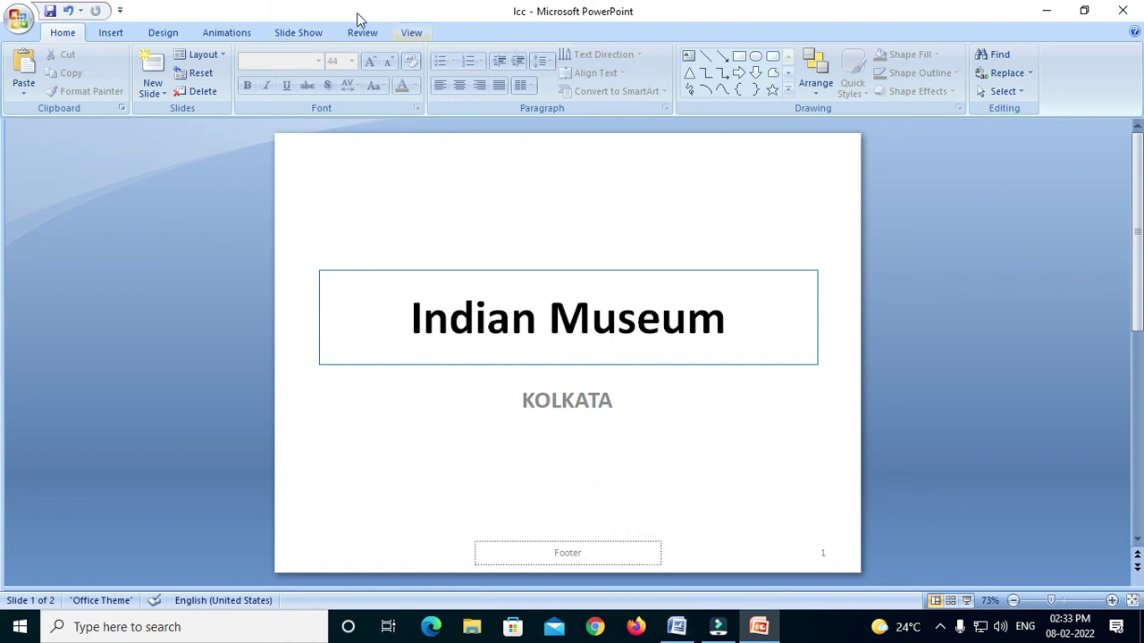
left_click(18, 18)
left_click(40, 130)
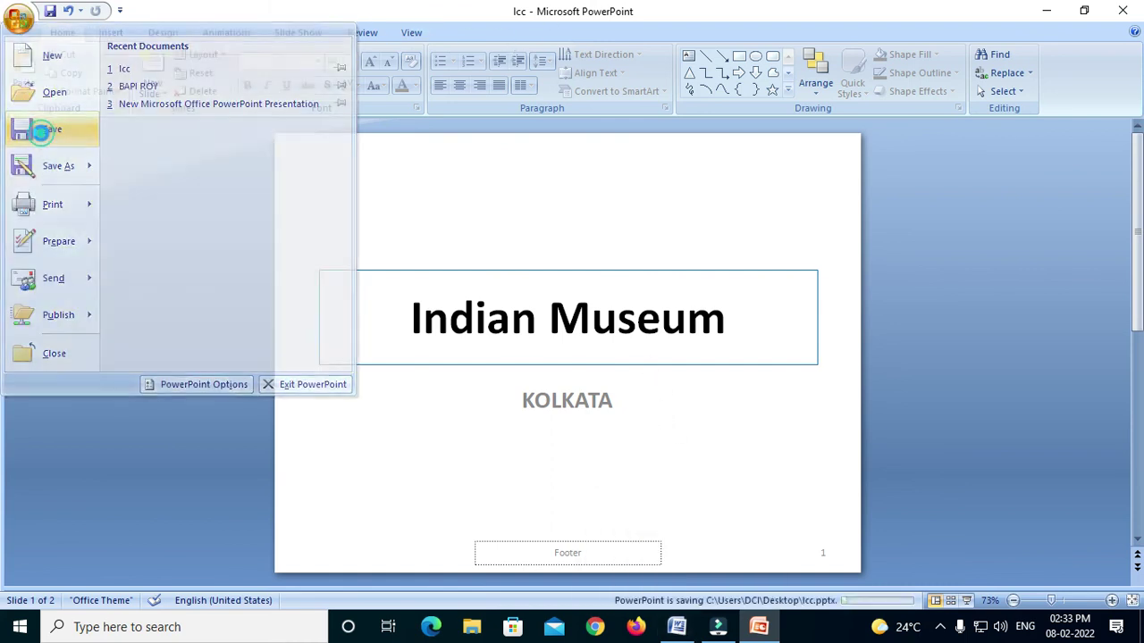